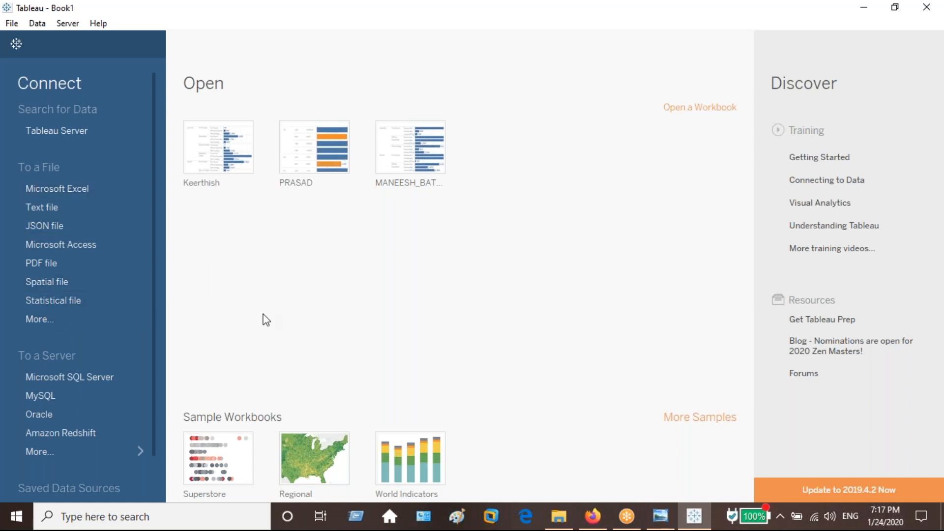
Show the full list of server connectors and view the SAP HANA connection form, closing it without signing in.
click(141, 449)
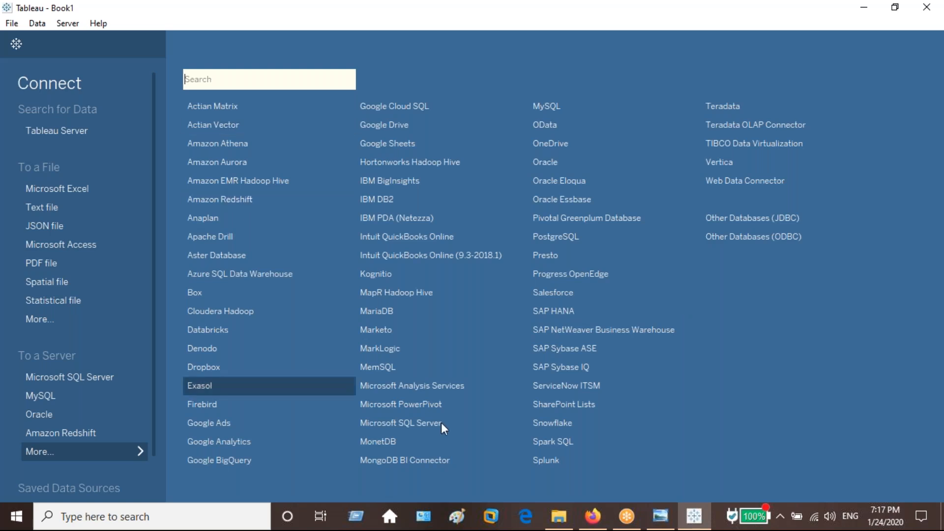
click(737, 417)
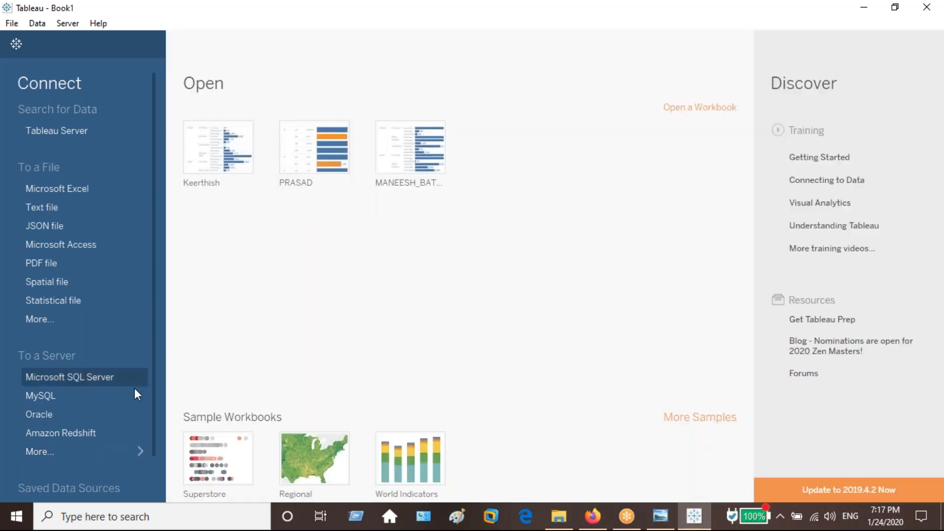
click(85, 453)
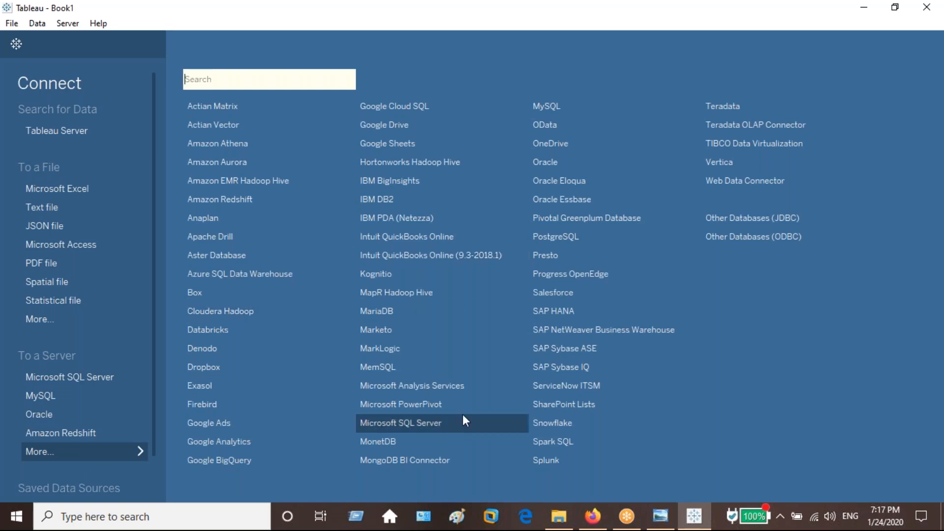
click(603, 313)
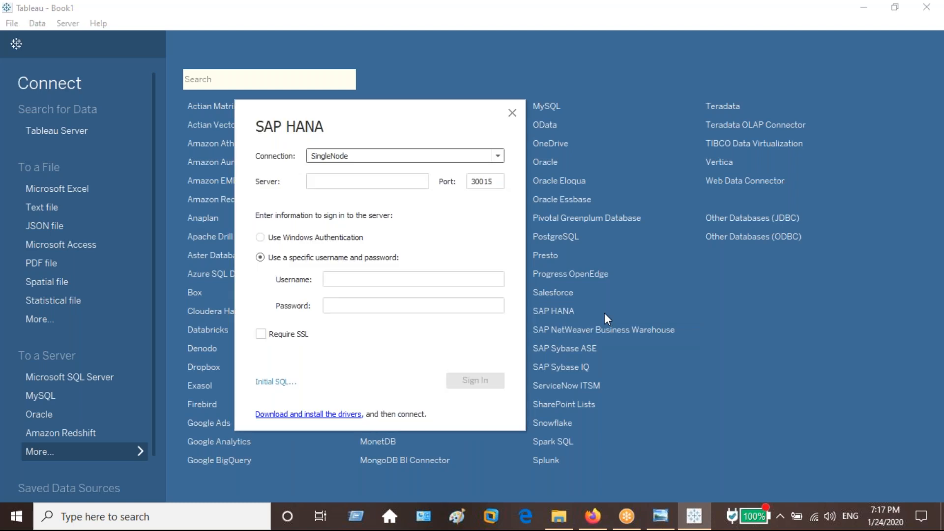
click(348, 181)
click(385, 283)
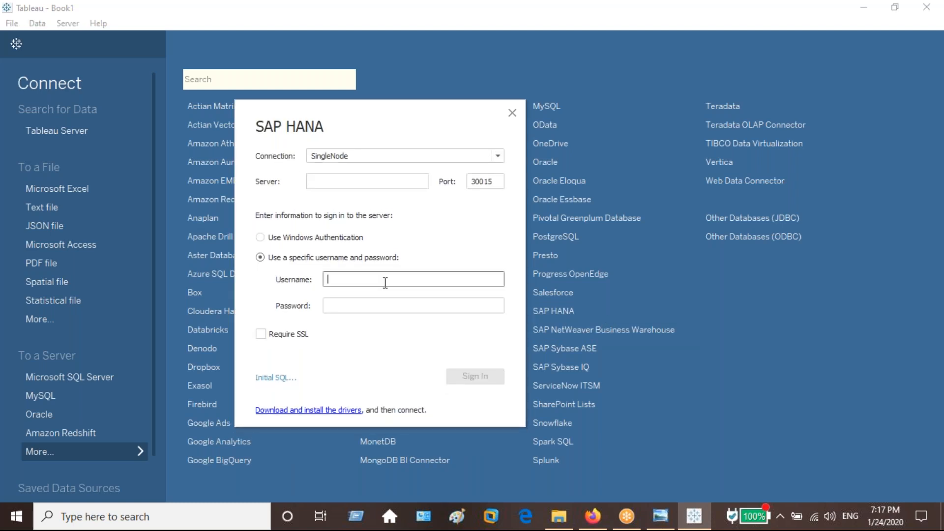
click(383, 302)
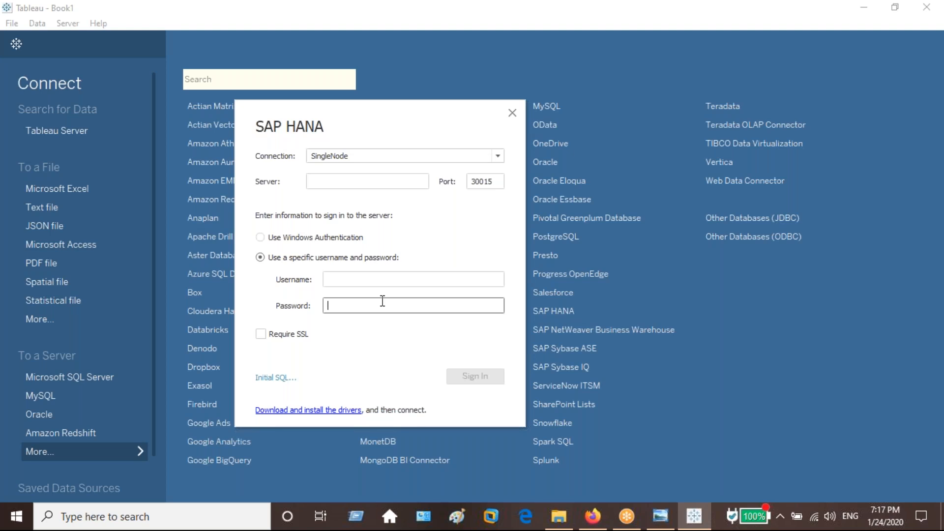
click(512, 113)
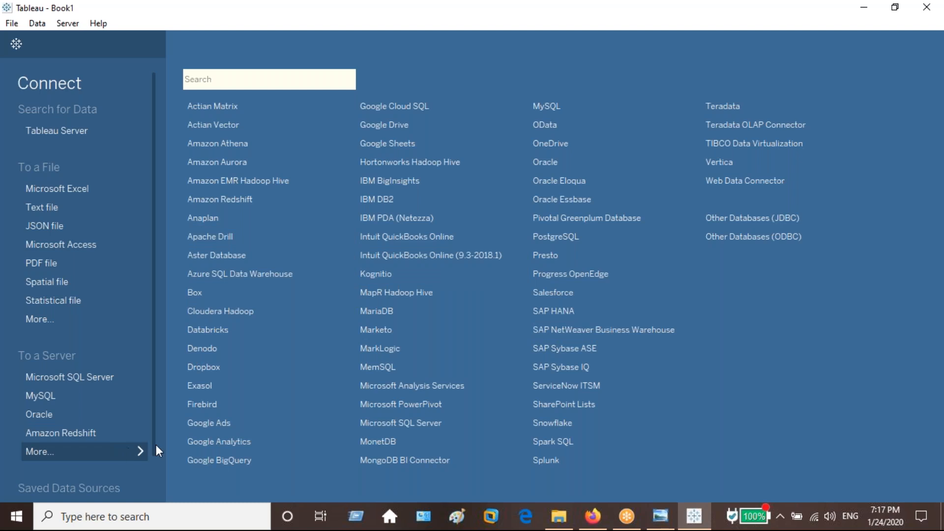
View the server, database and sign-in fields required for an Amazon Redshift connection, and dismiss the form.
click(269, 199)
click(357, 235)
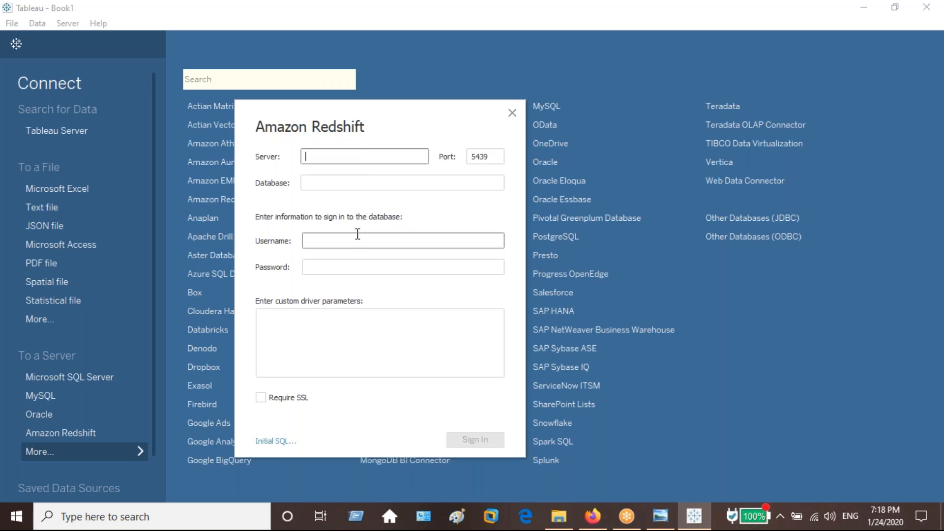
click(348, 272)
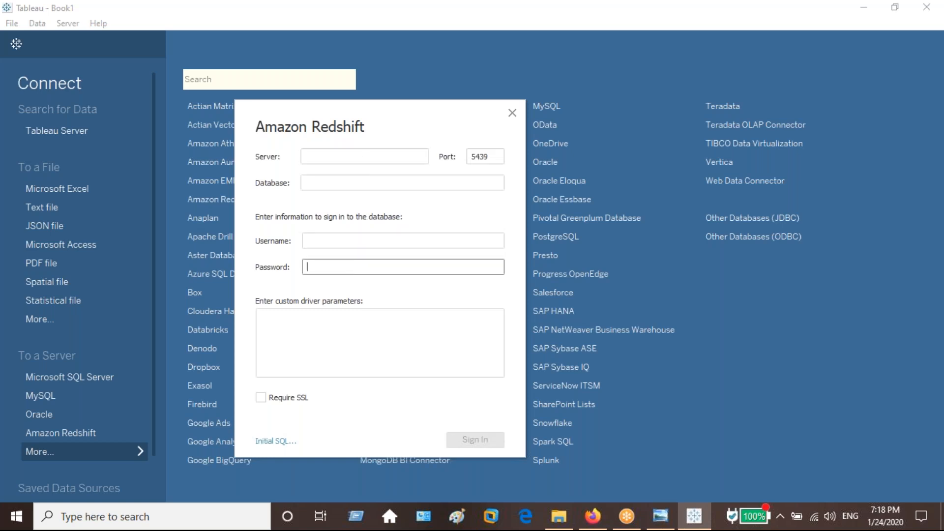
click(511, 113)
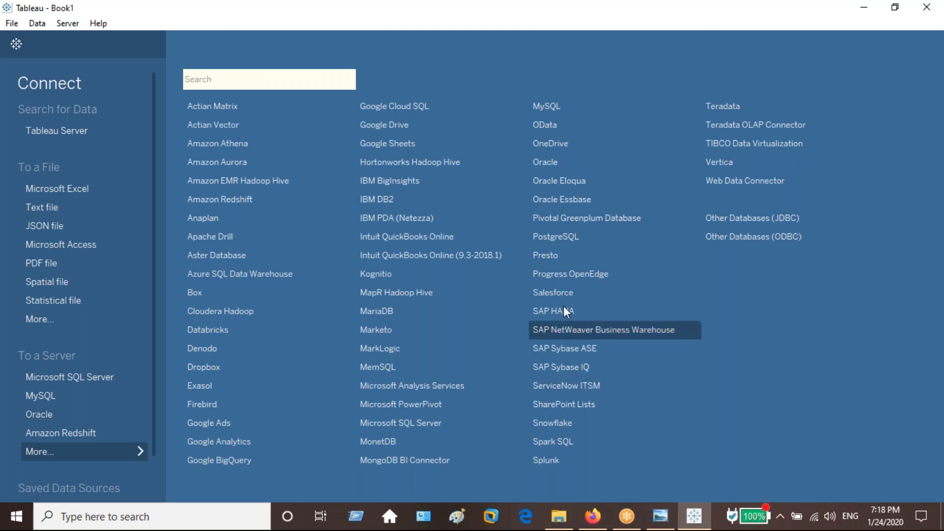
View the sign-in fields of the Oracle connection form, dismiss it and close the full connector list.
click(557, 168)
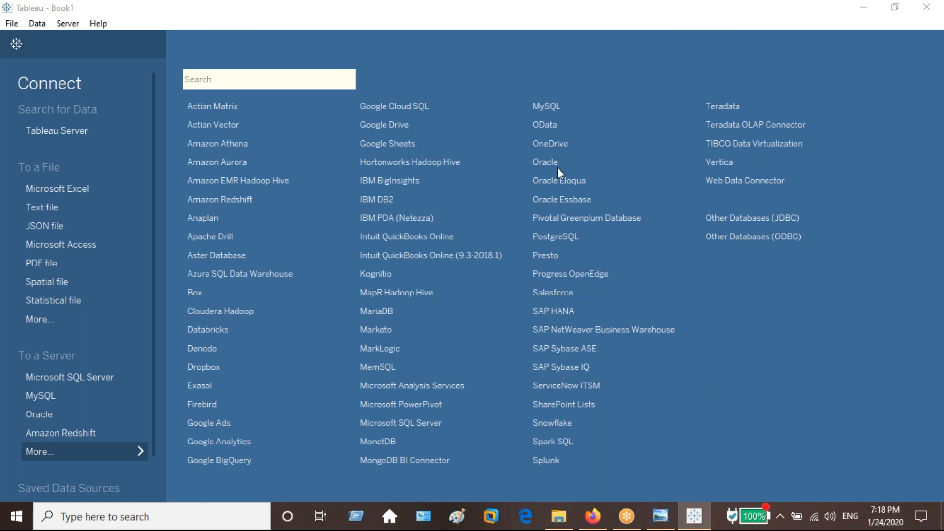
click(382, 278)
click(377, 305)
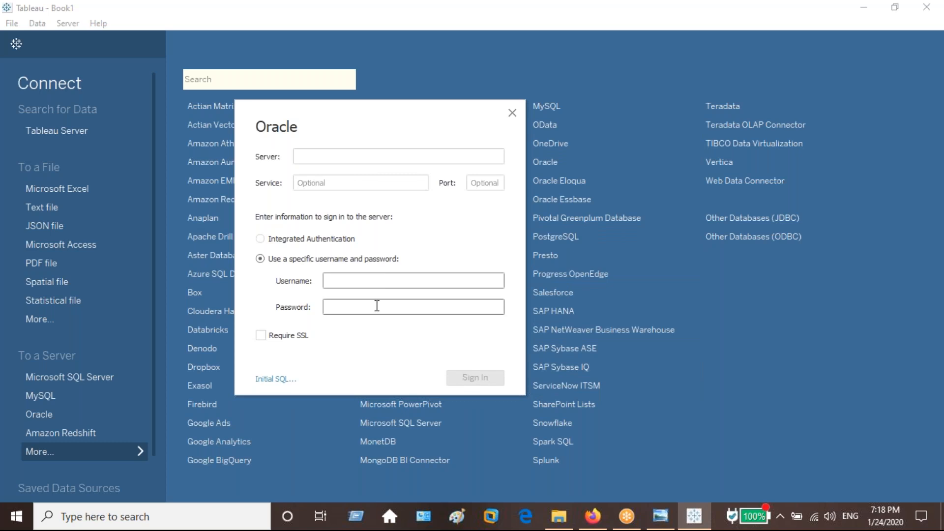
click(511, 112)
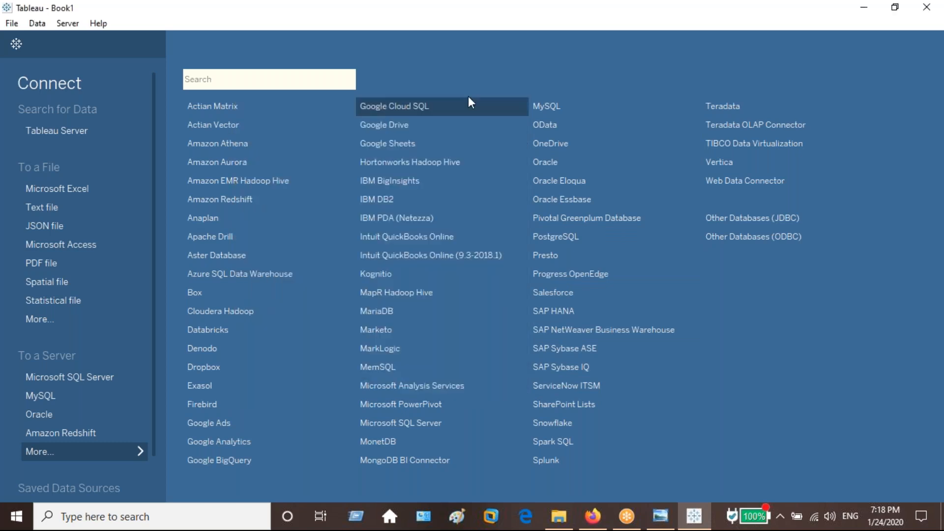
click(73, 449)
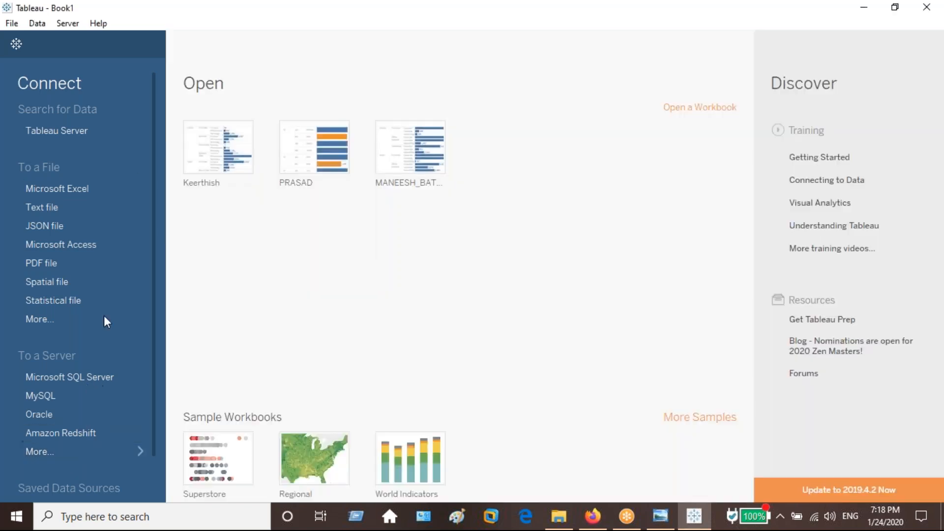
Start a Microsoft Excel connection and browse to Datasources, 2019.3, en_US-US in My Tableau Repository.
click(109, 185)
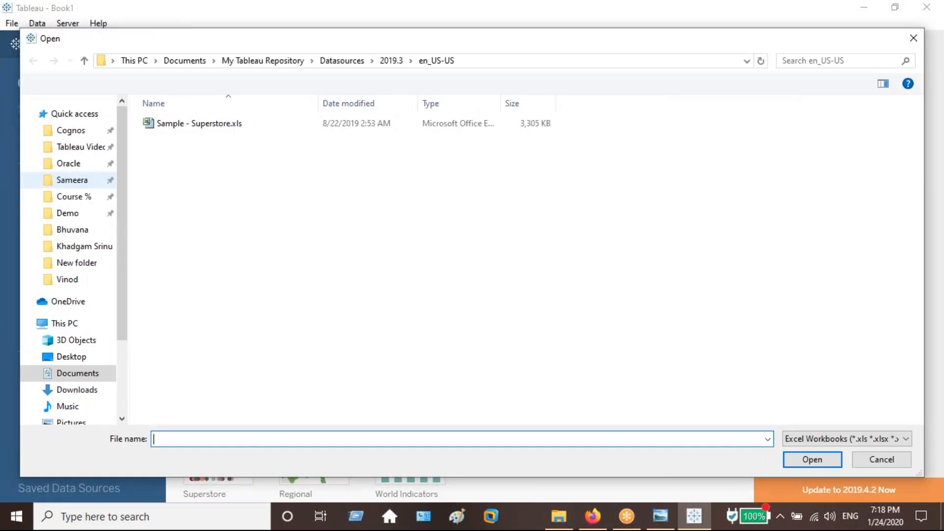
click(28, 113)
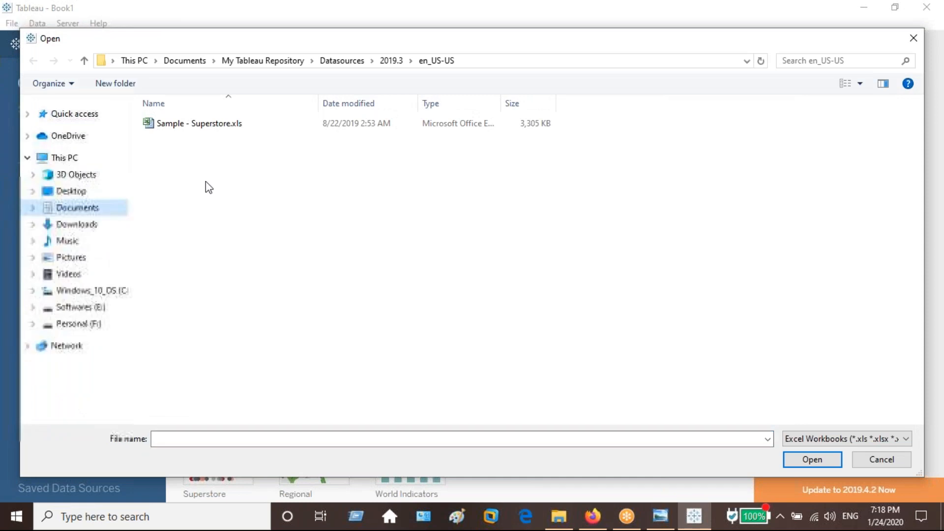
click(263, 61)
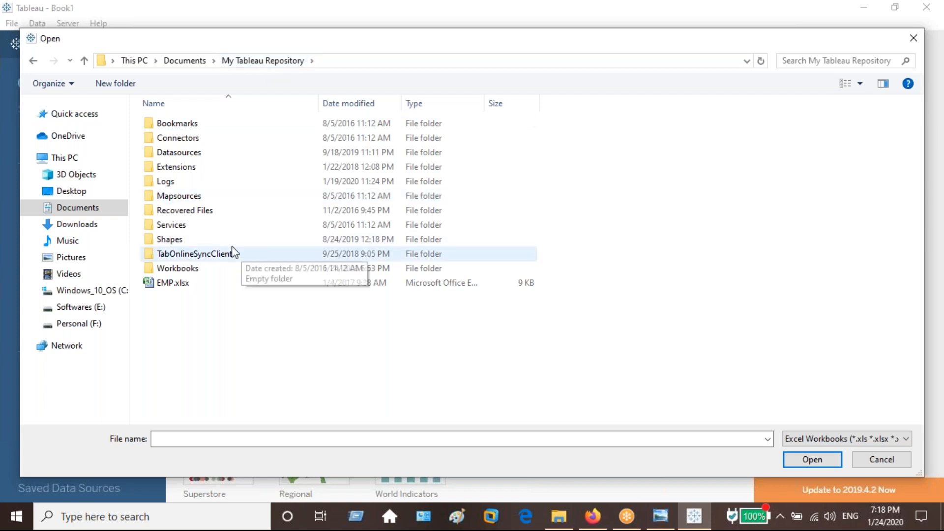
double_click(210, 152)
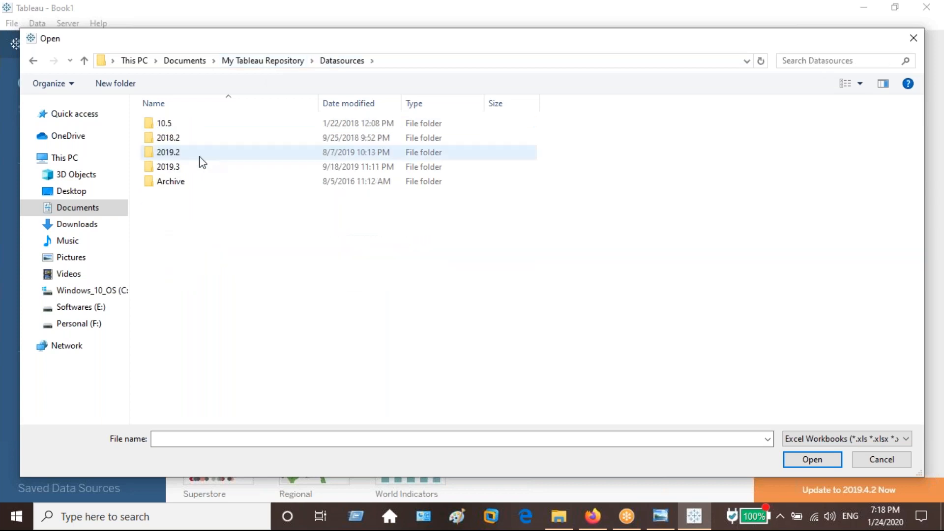
double_click(201, 166)
double_click(202, 124)
Widen the file list's Type column and open Sample - Superstore.xls as the data source.
click(236, 126)
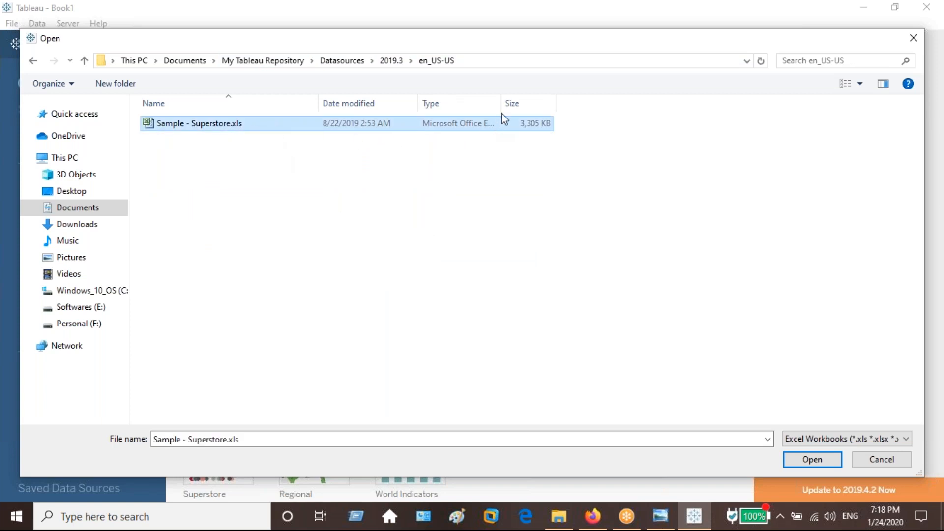
drag(504, 111, 596, 124)
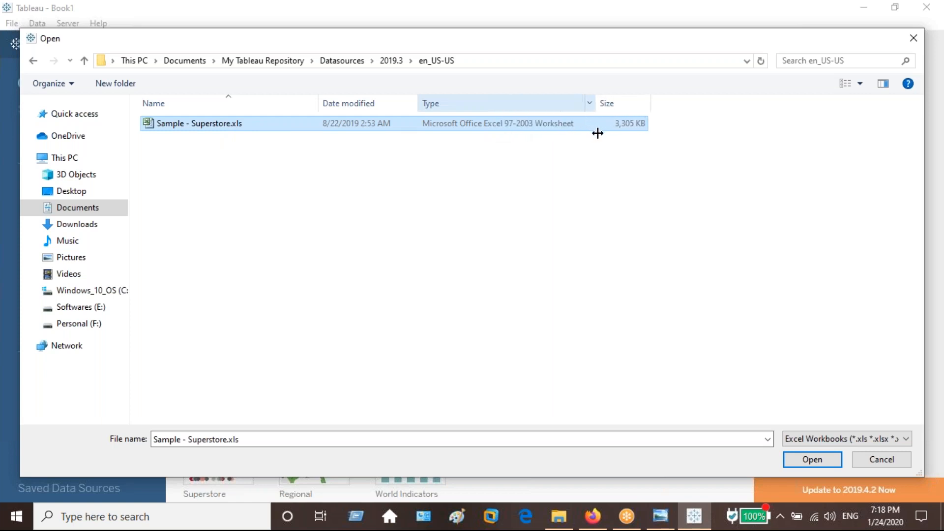
click(200, 126)
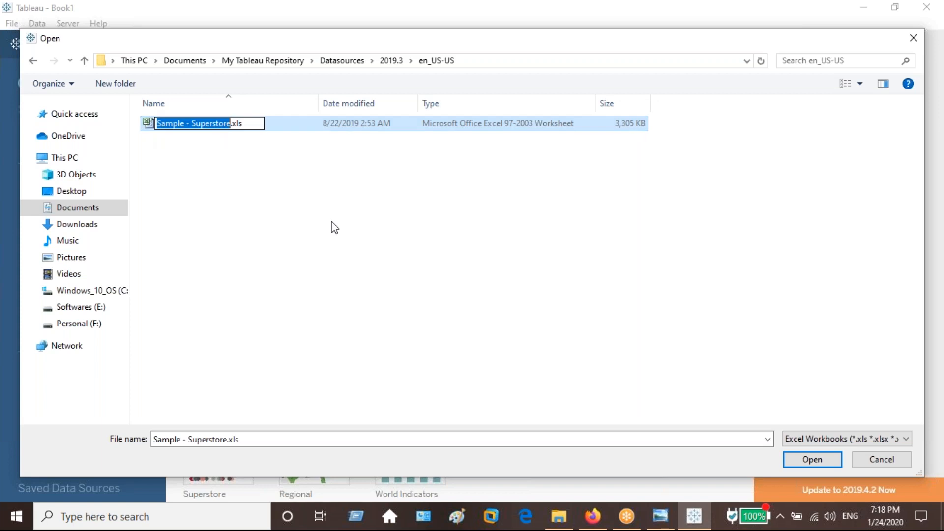
key(Escape)
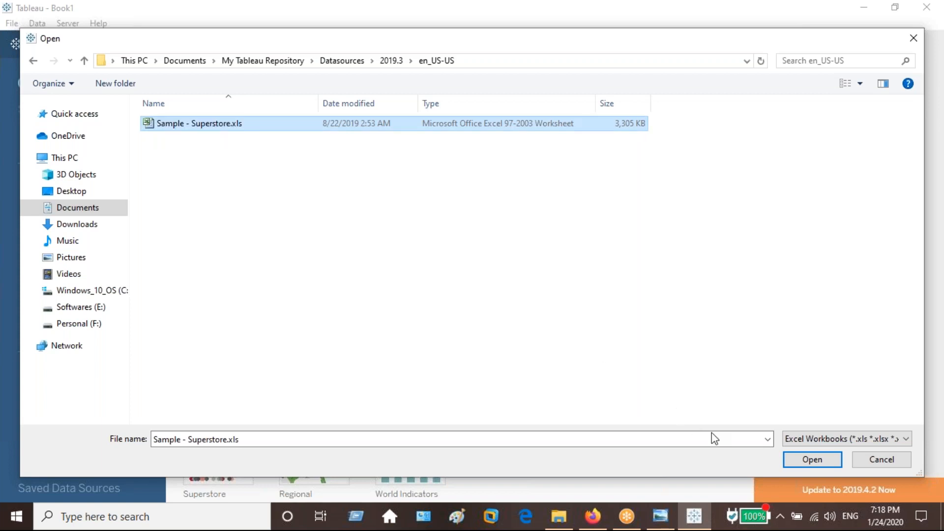
click(812, 459)
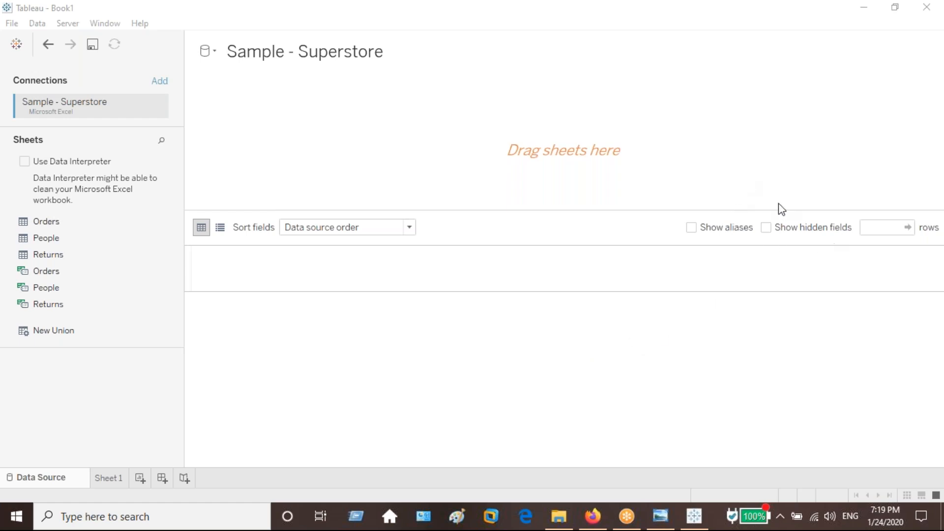
click(597, 327)
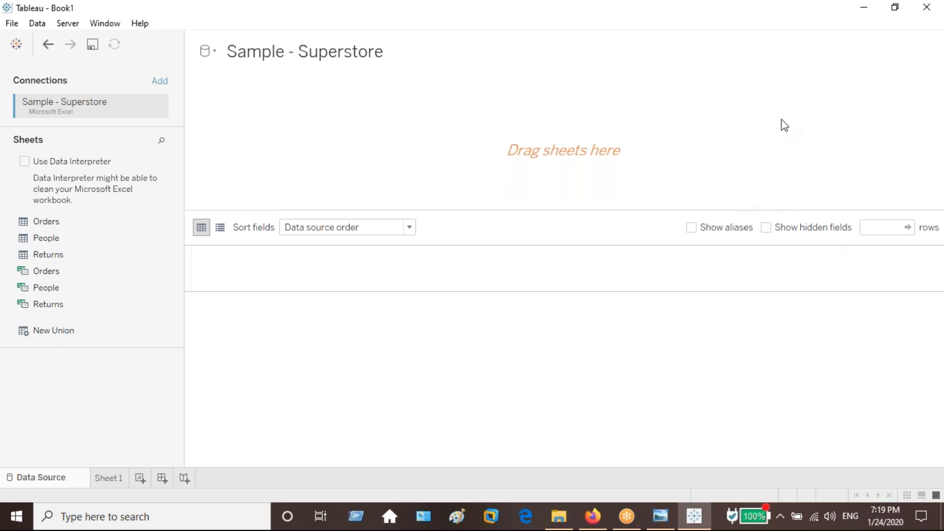
click(931, 41)
Add the Orders, People and Returns sheets to the data source canvas so they are joined.
click(58, 227)
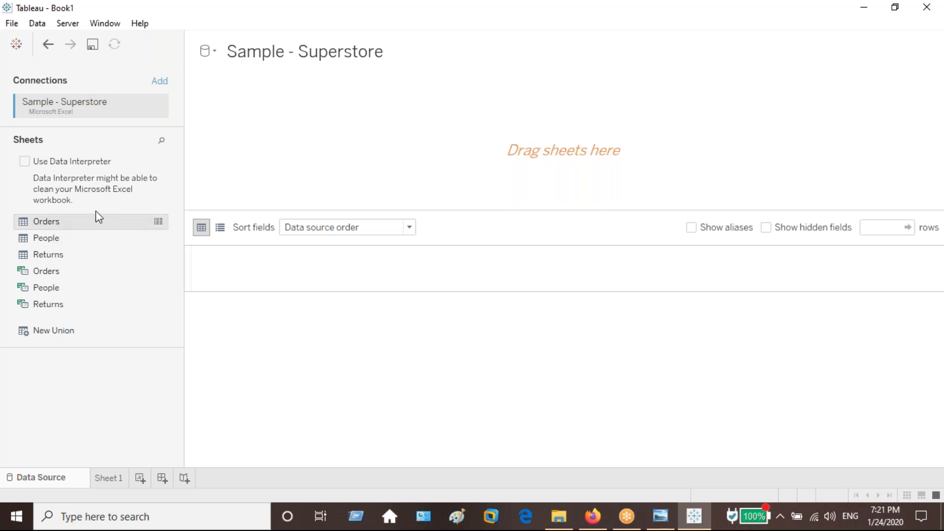
drag(96, 217, 89, 244)
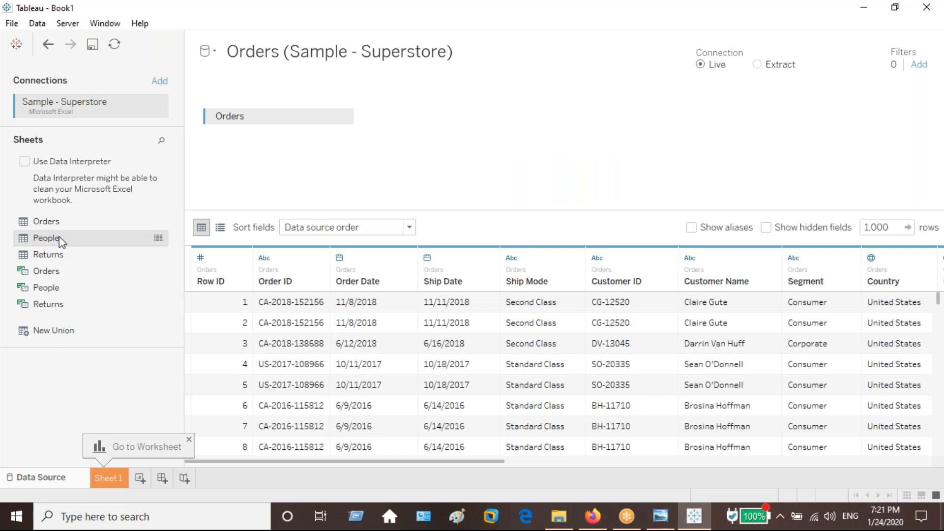
double_click(59, 237)
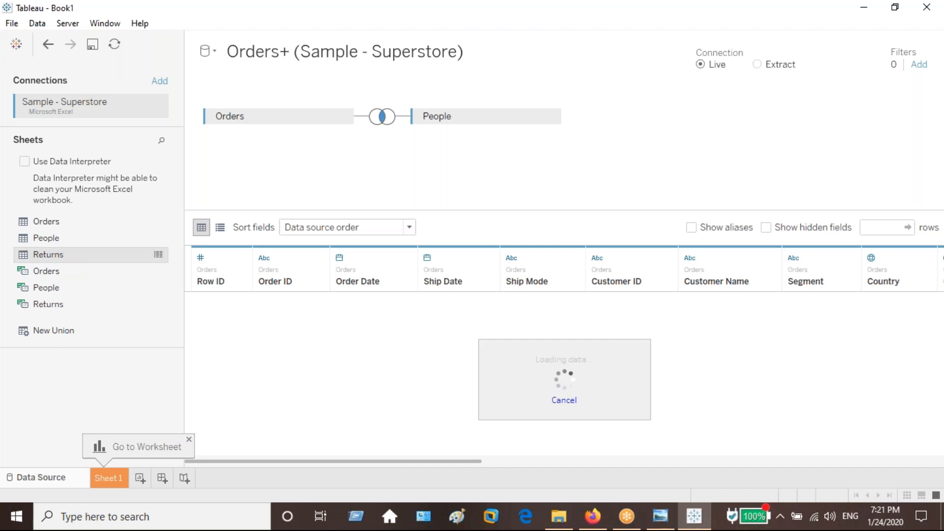
drag(48, 254, 295, 162)
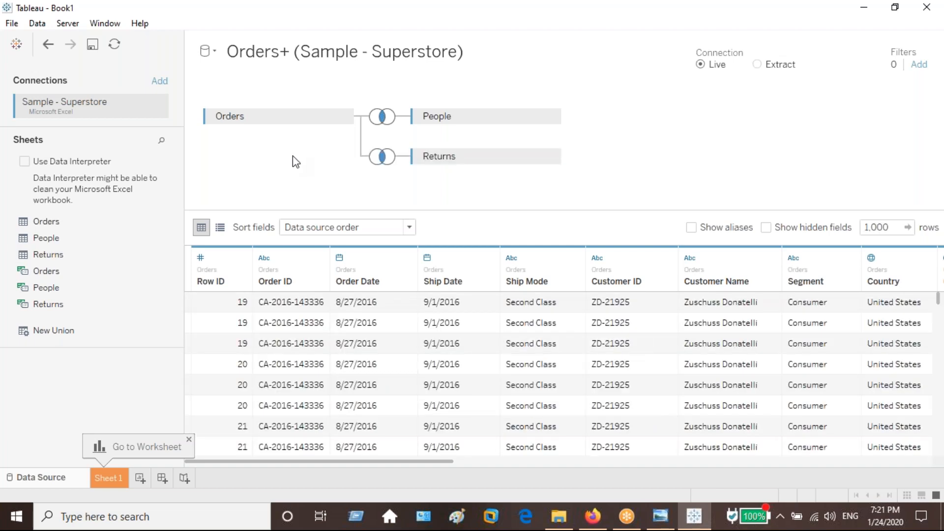
Check the join settings linking Orders to People and Returns, and examine the remaining columns in the joined data preview.
click(383, 123)
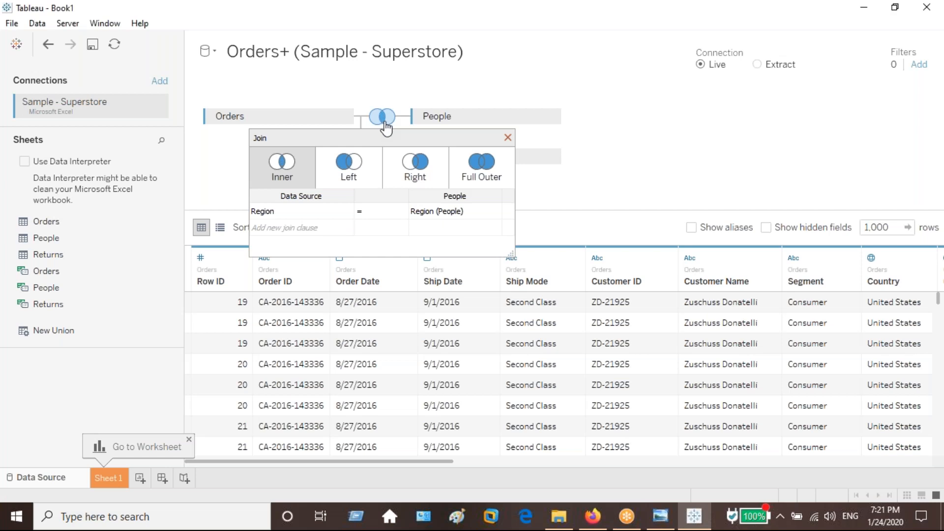
click(508, 138)
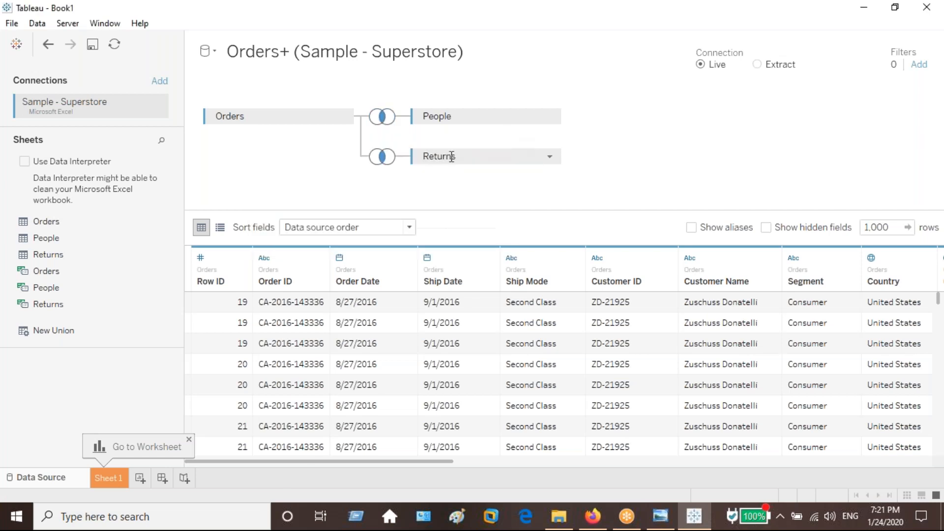
click(385, 159)
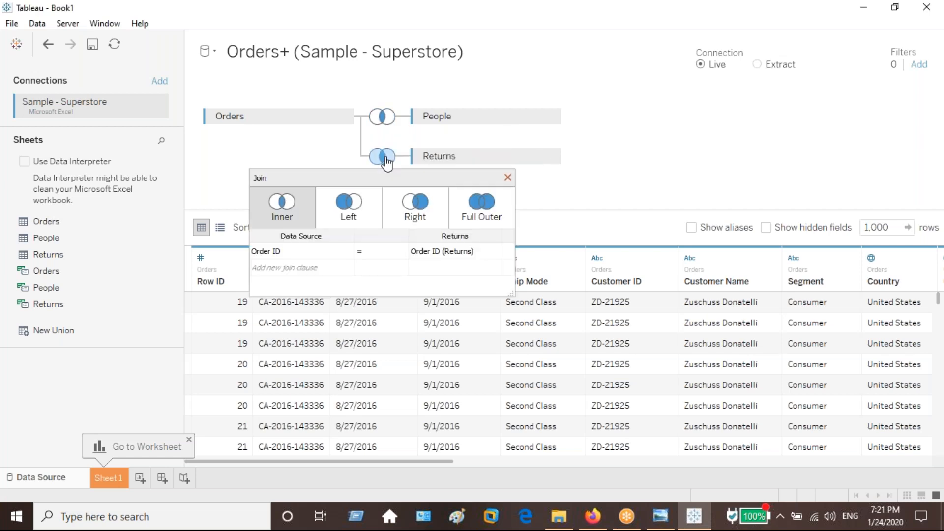
click(508, 177)
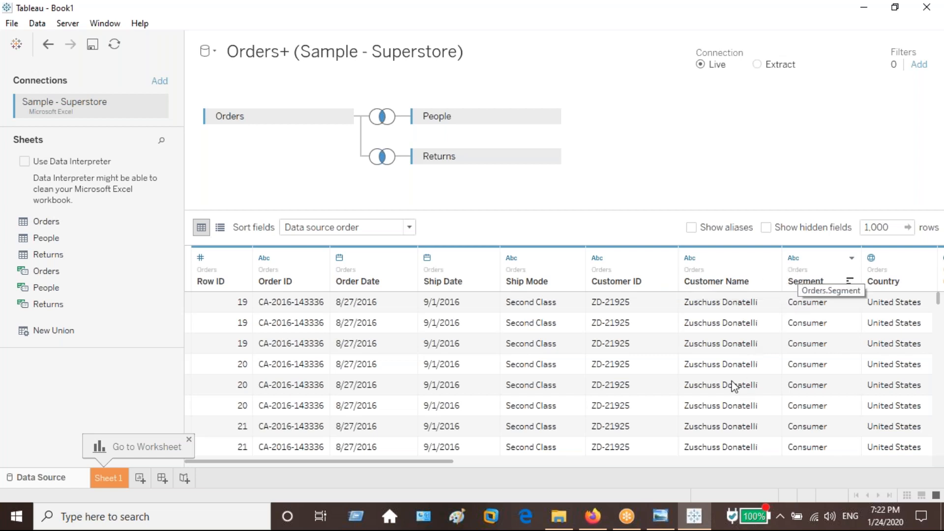
click(665, 461)
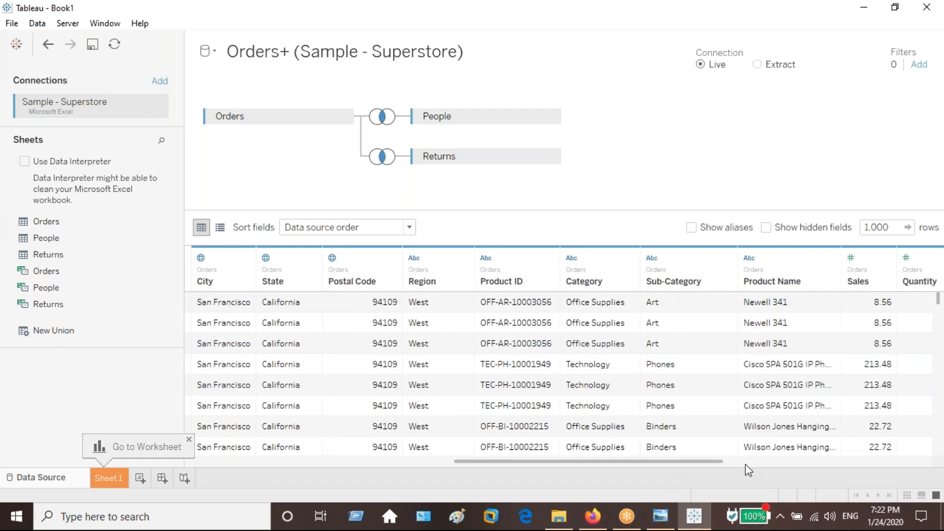
click(745, 462)
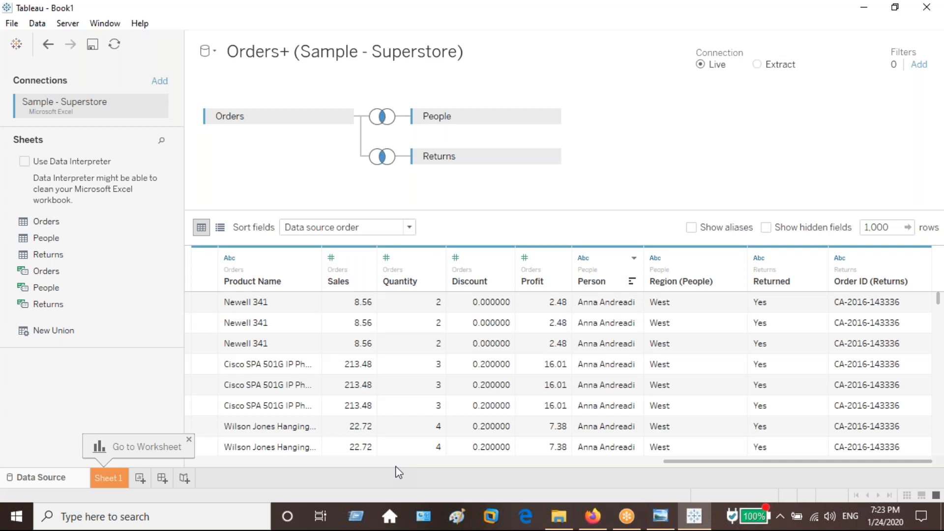
Return to the first columns of the data preview and narrow the Customer ID, Ship Mode and Ship Date columns.
click(415, 461)
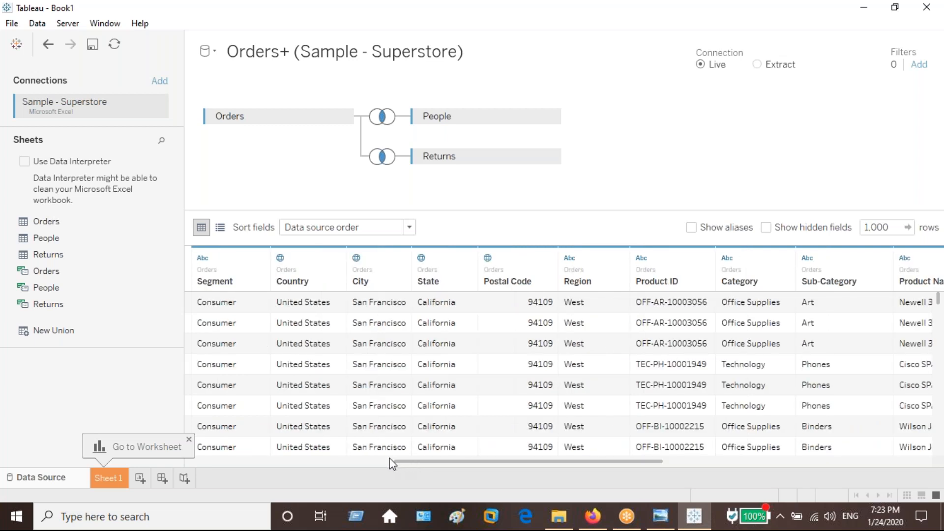
click(390, 461)
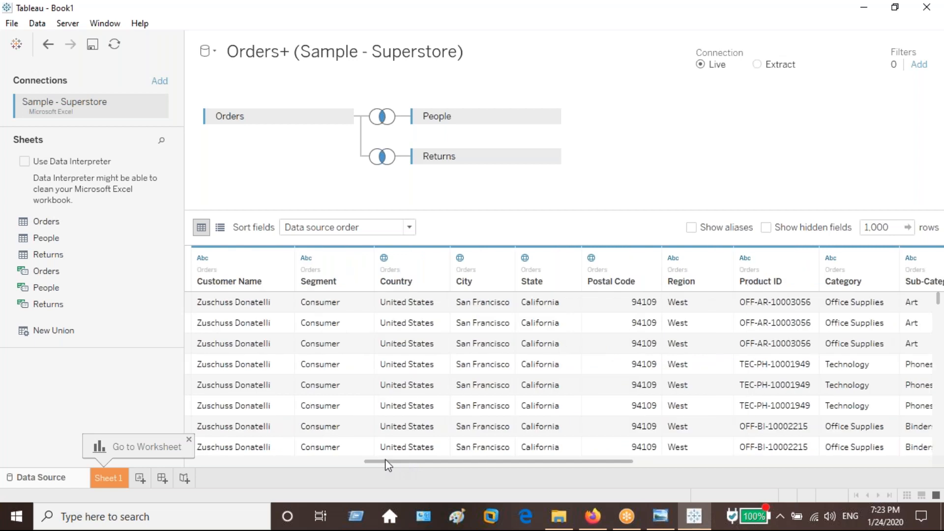
drag(386, 461, 238, 446)
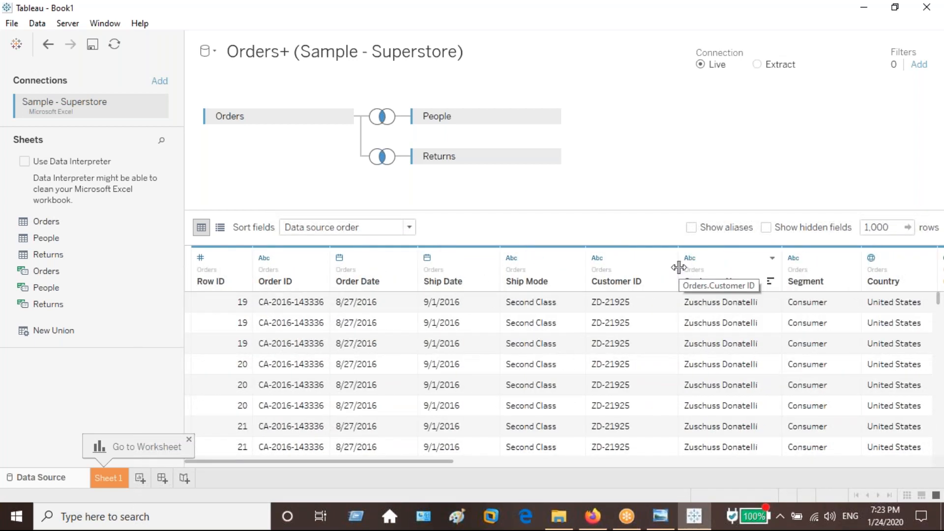
click(677, 266)
drag(674, 265, 655, 265)
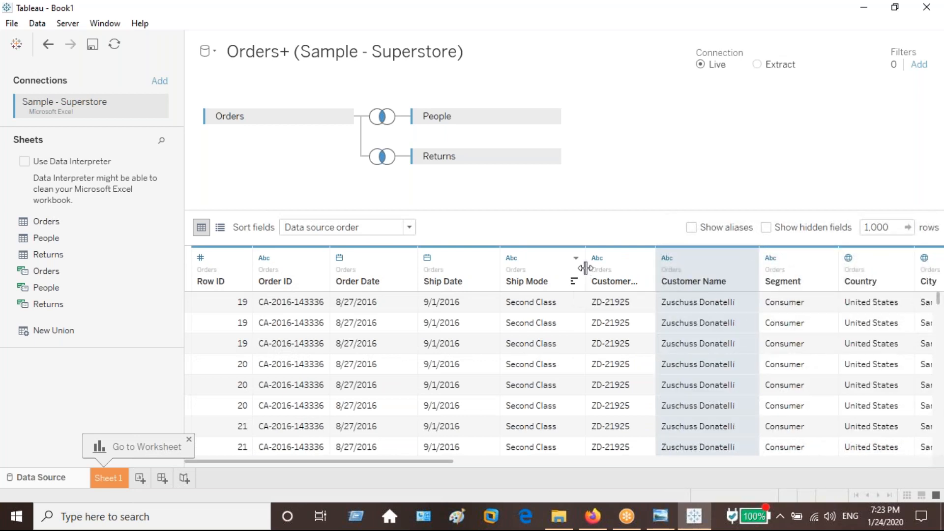
drag(585, 267, 572, 268)
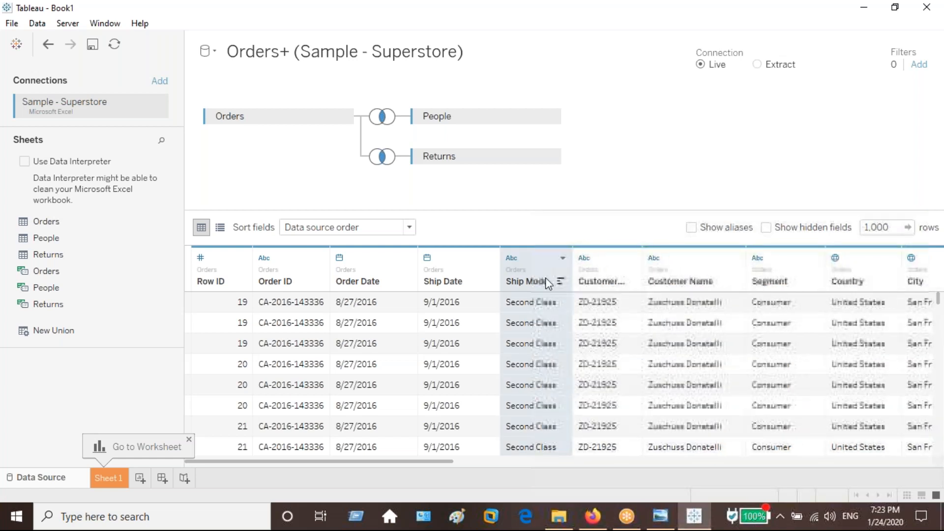
drag(500, 266, 481, 265)
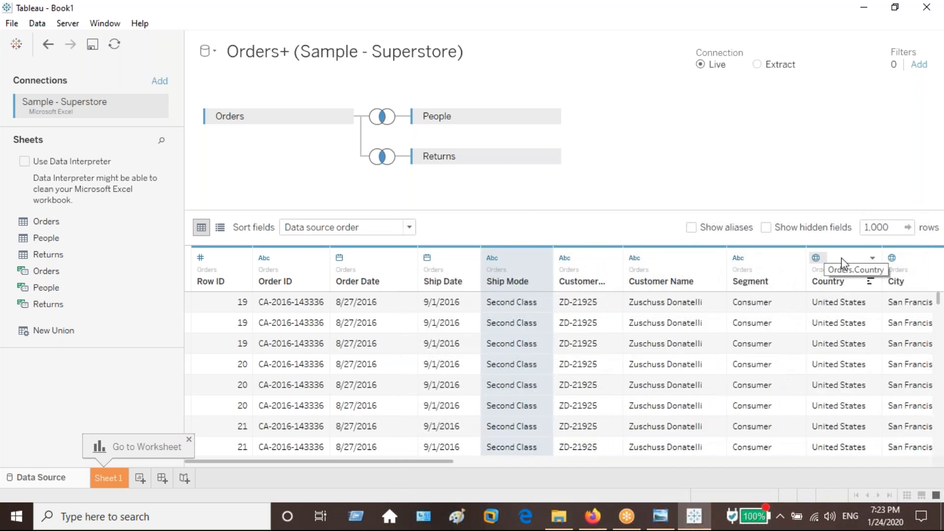
Narrow the Order Date, Segment and Country columns in the data preview.
click(842, 259)
click(909, 265)
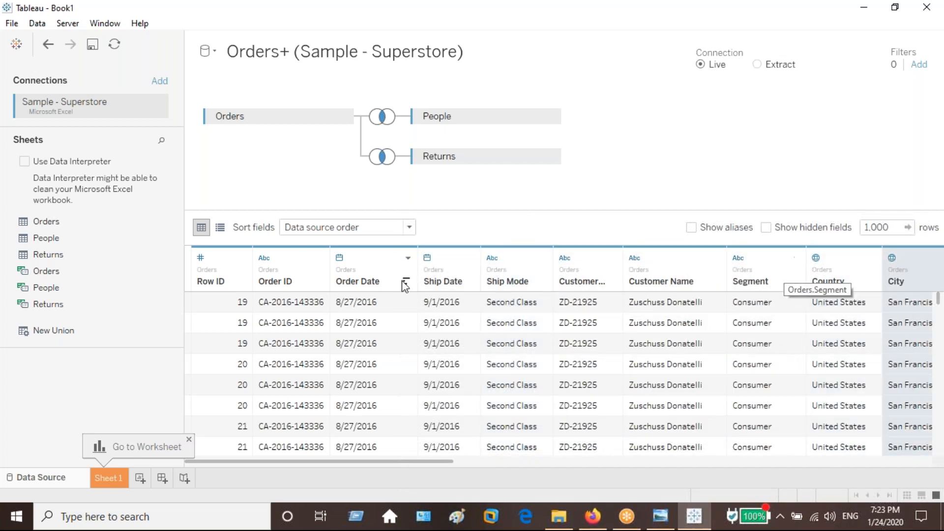
click(421, 261)
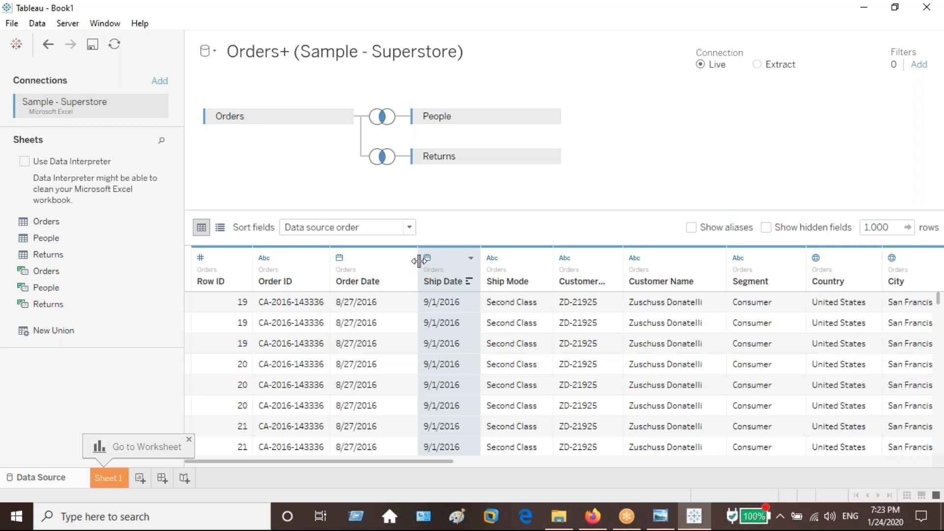
drag(418, 260, 395, 258)
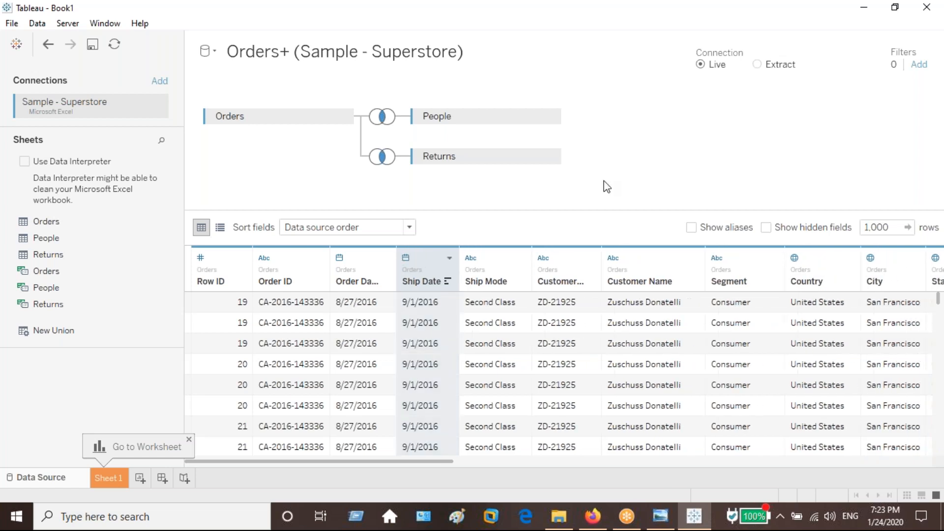
drag(785, 260, 776, 261)
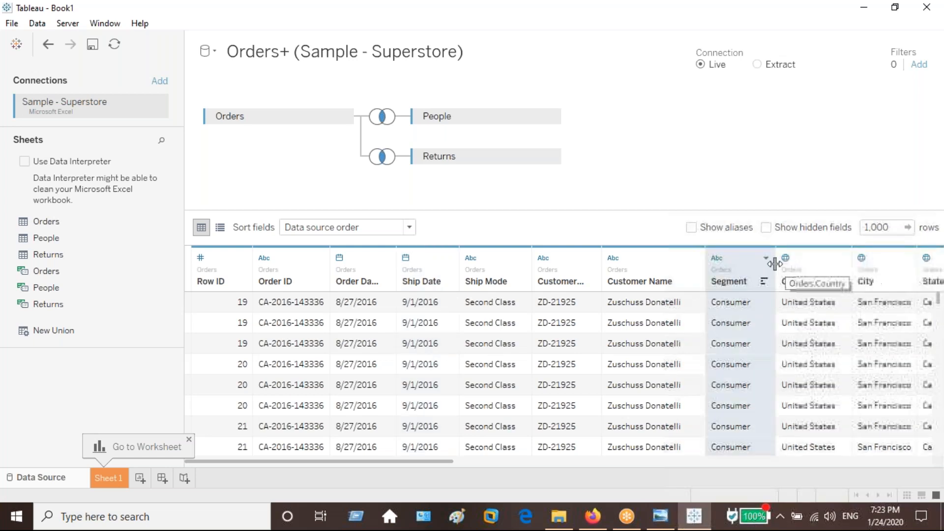
drag(850, 262, 842, 262)
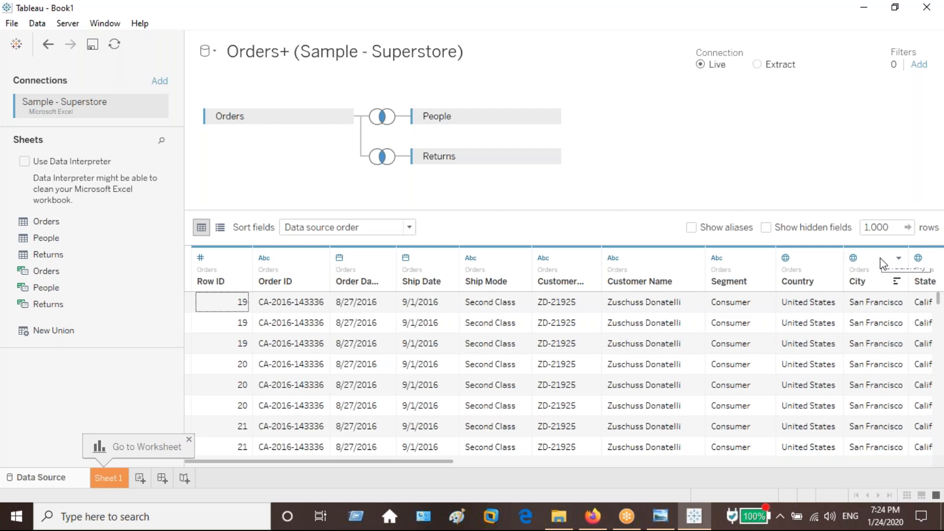
Examine the data type options of the geographic columns Country, City and State in the data preview.
click(914, 257)
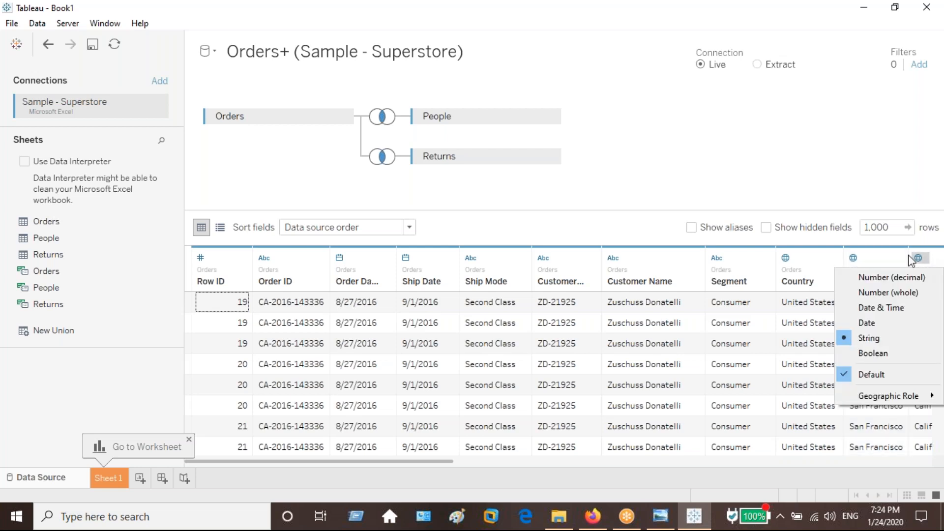
click(815, 258)
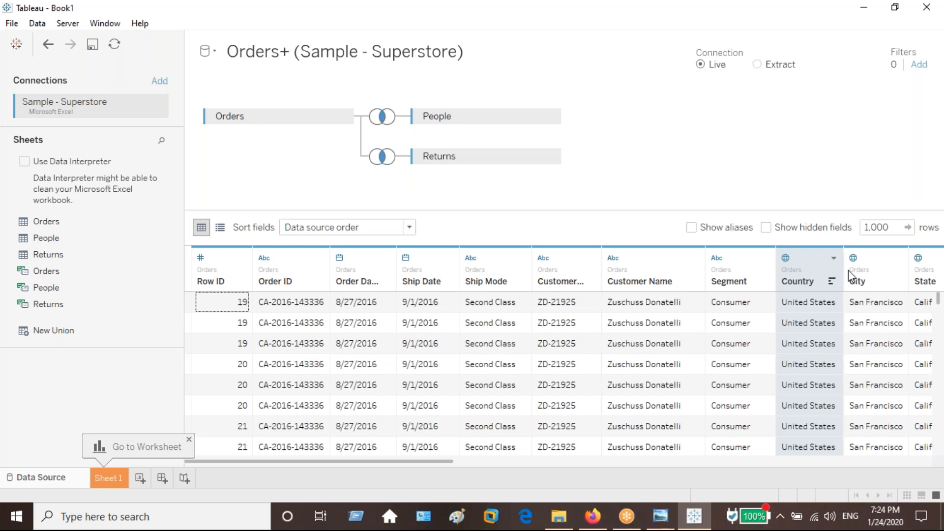
click(875, 264)
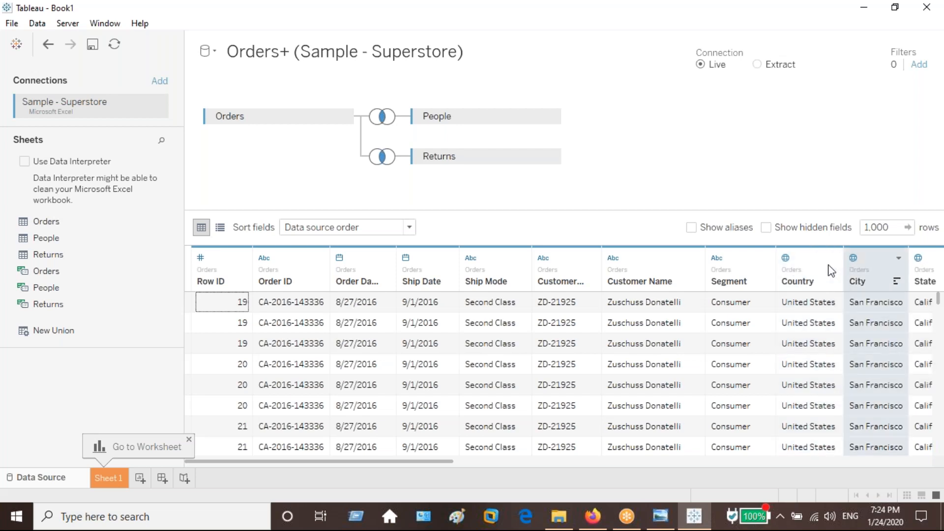
click(812, 262)
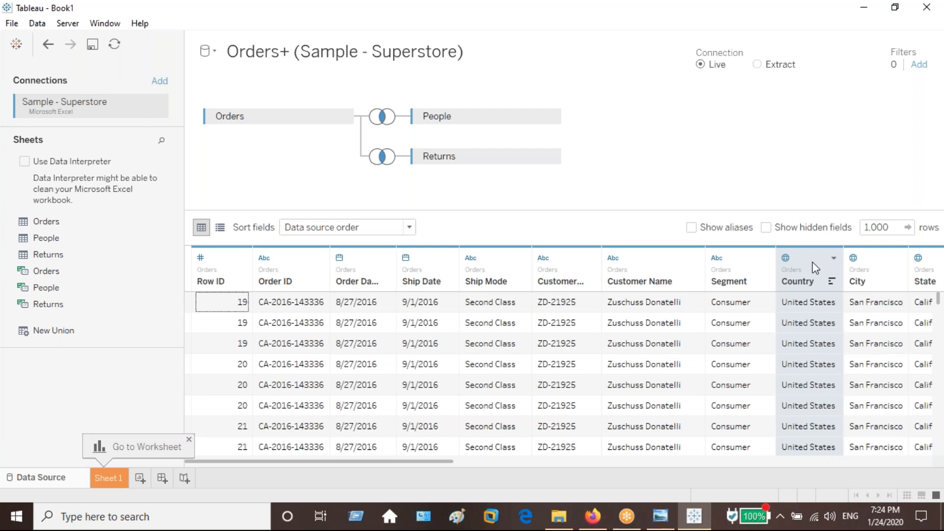
click(884, 266)
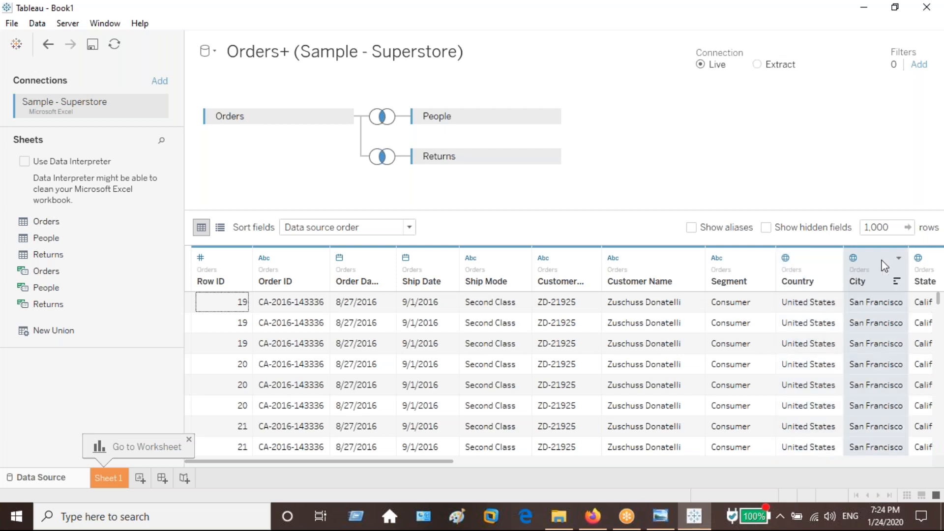
click(803, 263)
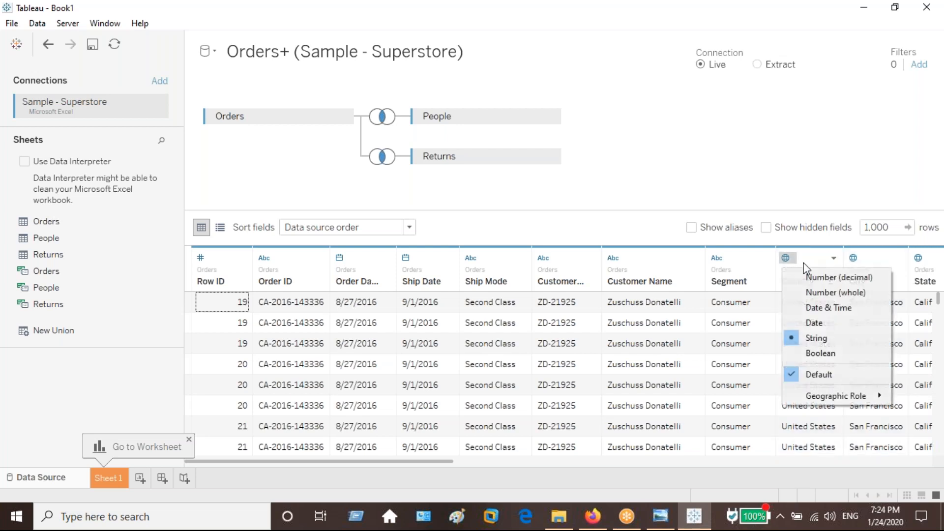
click(814, 265)
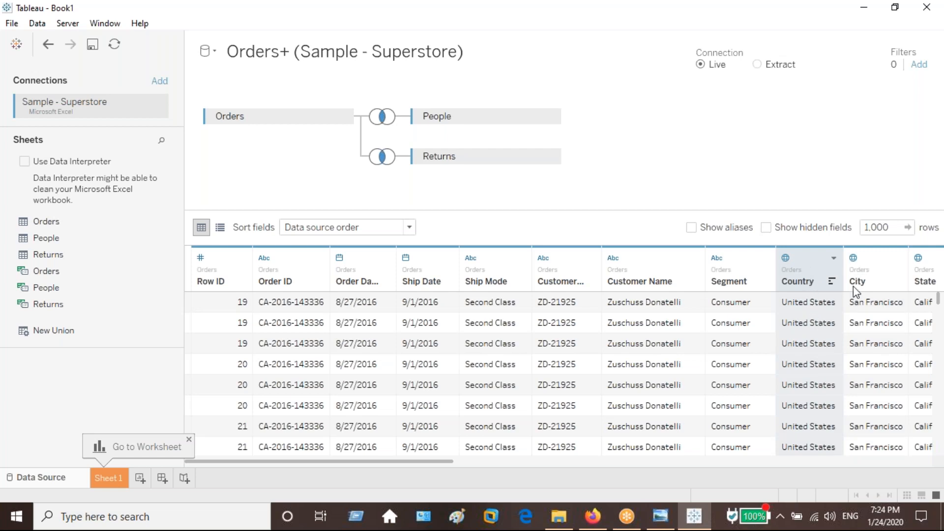
click(874, 263)
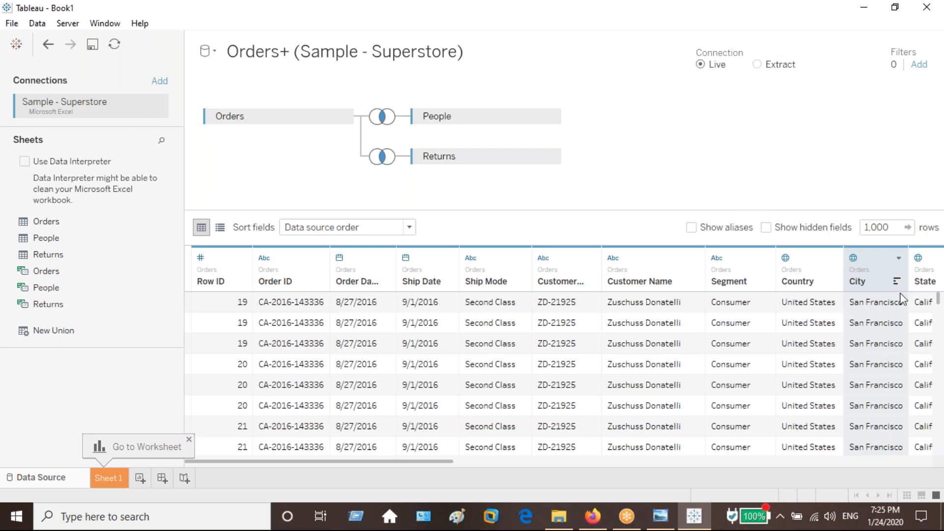
Look over the data types of the Ship Date and Row ID columns in the data preview.
click(730, 13)
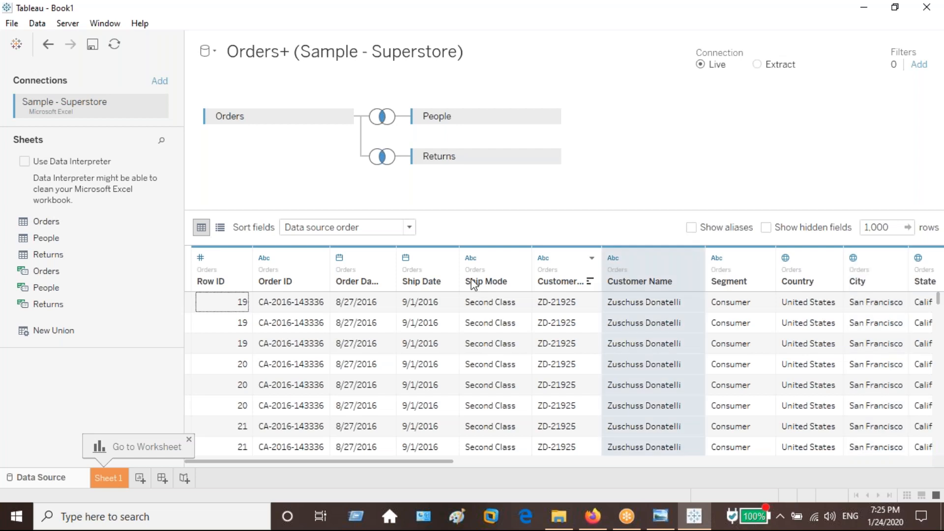
click(405, 258)
click(220, 260)
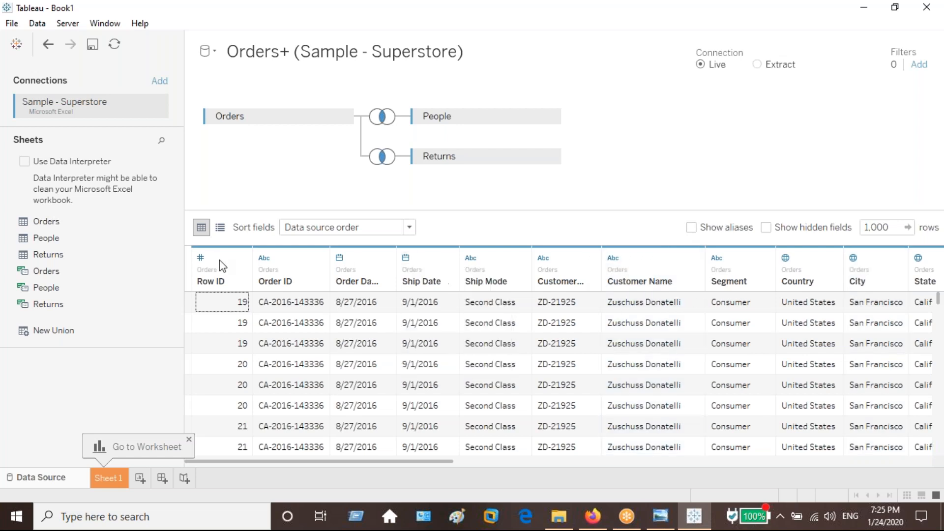
click(222, 343)
click(702, 116)
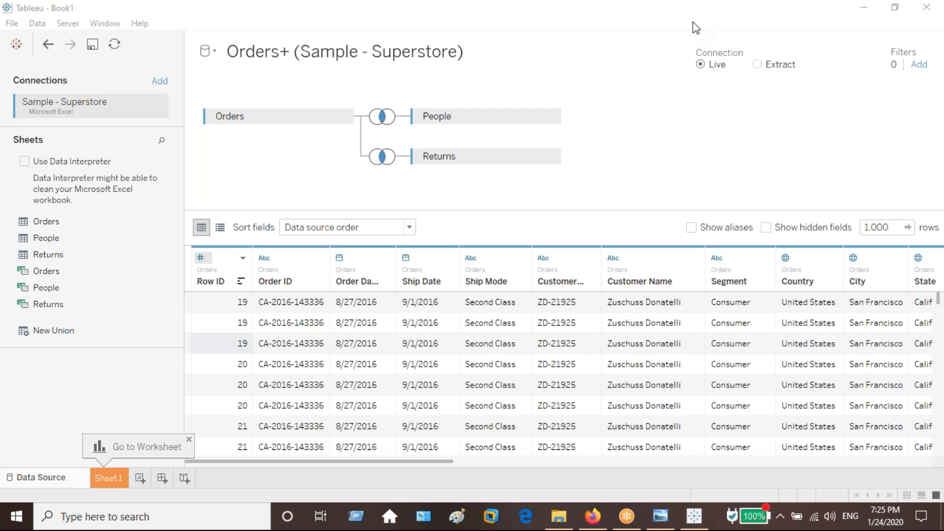
click(645, 118)
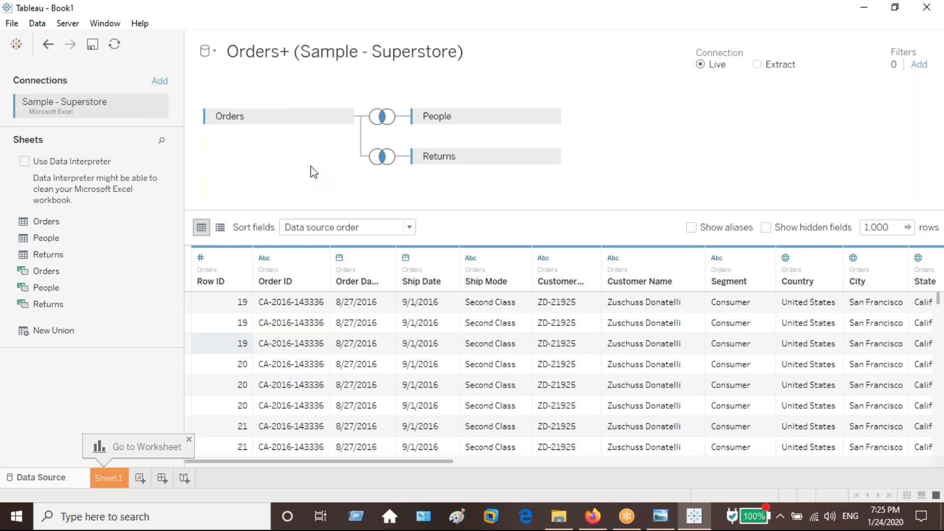
Open Sheet 1 and widen its Data pane, checking the listed fields against the data source page.
click(109, 478)
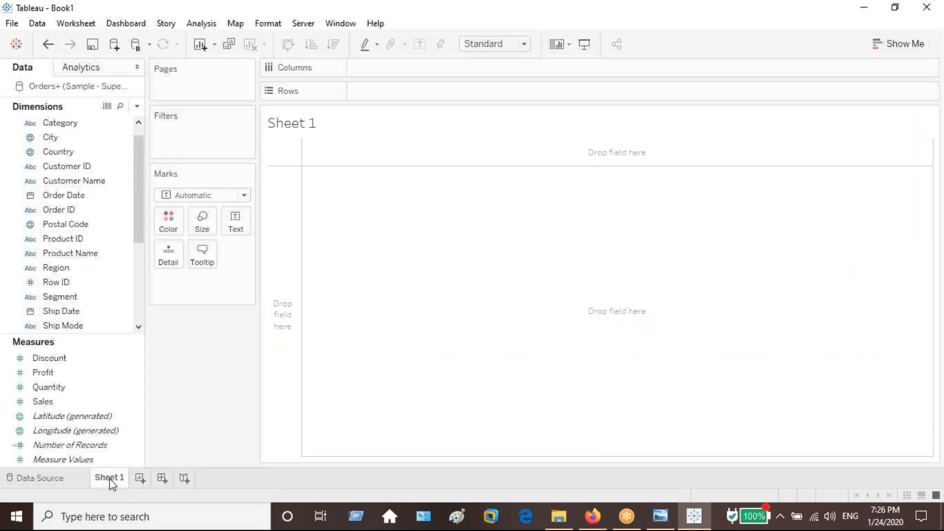
scroll(141, 133, up, 1)
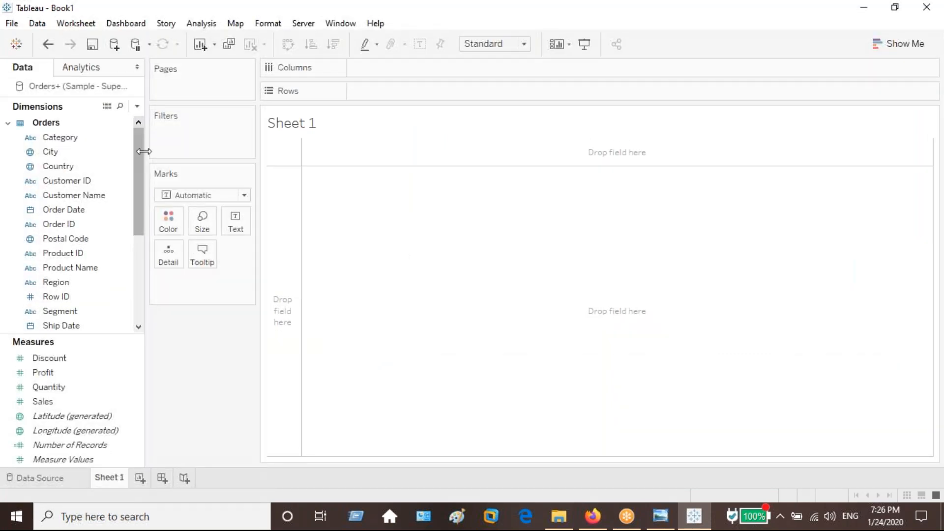
drag(149, 349, 181, 348)
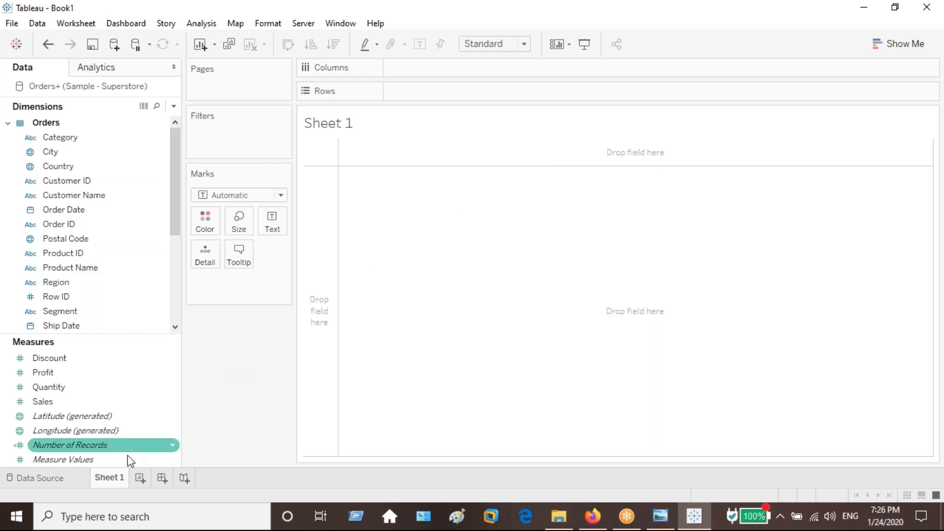
click(48, 481)
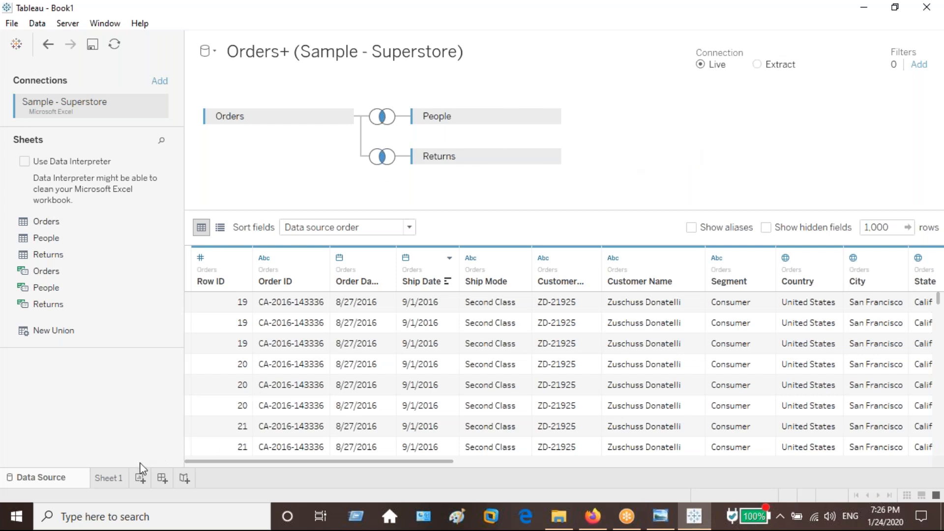
click(114, 479)
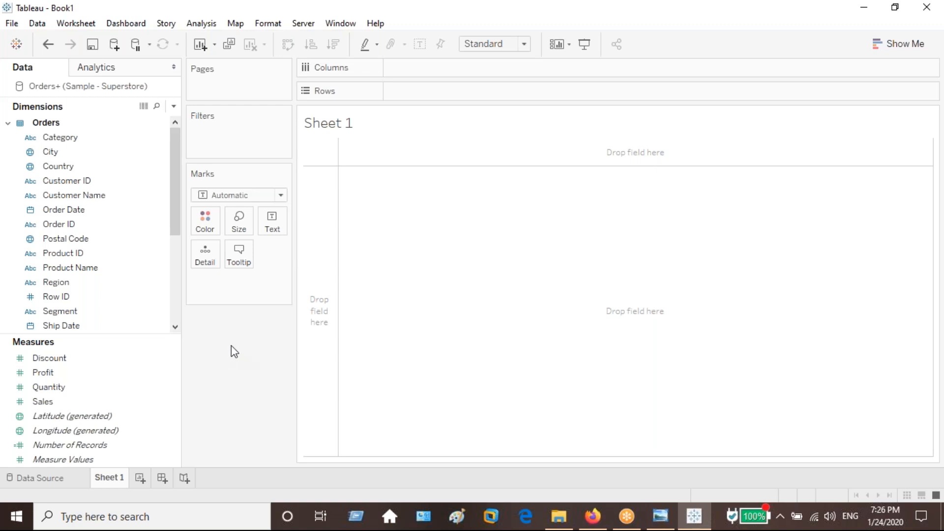
Build a text table on Sheet 1 with Region and Category on Rows and Sales as the values.
drag(76, 283, 167, 337)
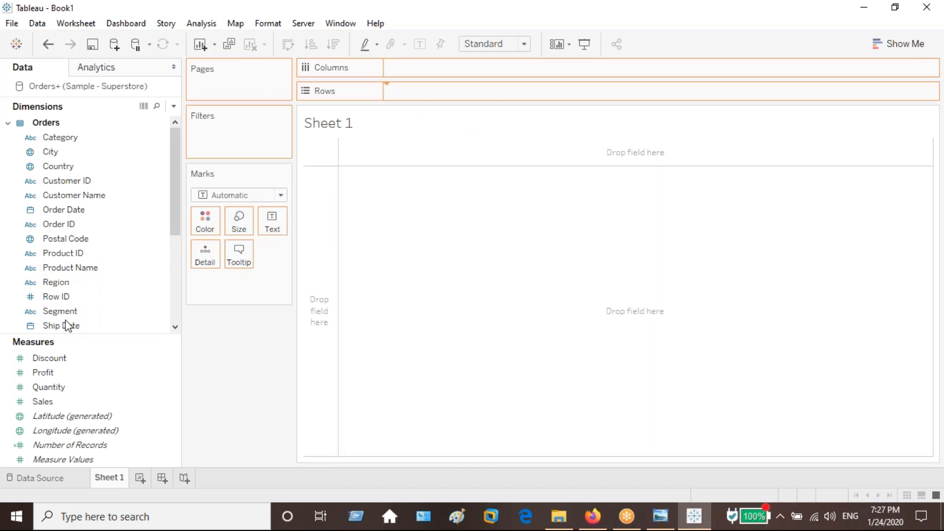
click(84, 139)
drag(118, 142, 562, 101)
click(87, 403)
drag(87, 404, 409, 214)
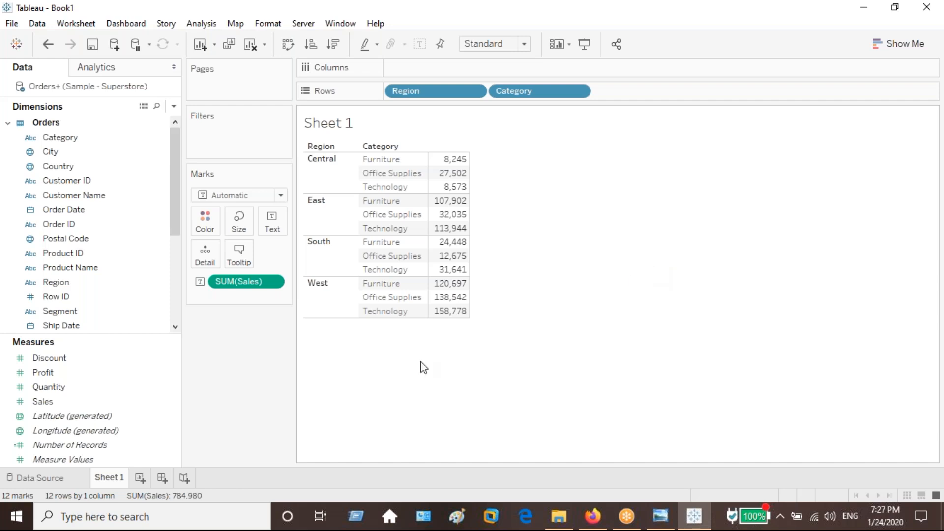
On a new worksheet, build a horizontal bar chart of Sales by Region and Category with mark labels, fitted to Entire View.
click(140, 482)
drag(67, 282, 487, 92)
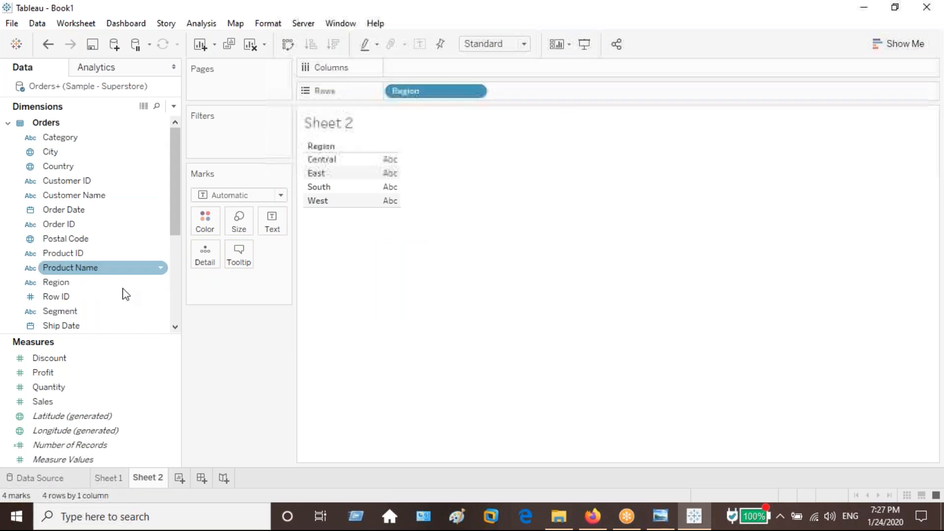
drag(118, 137, 565, 91)
drag(88, 399, 453, 61)
click(524, 44)
click(506, 92)
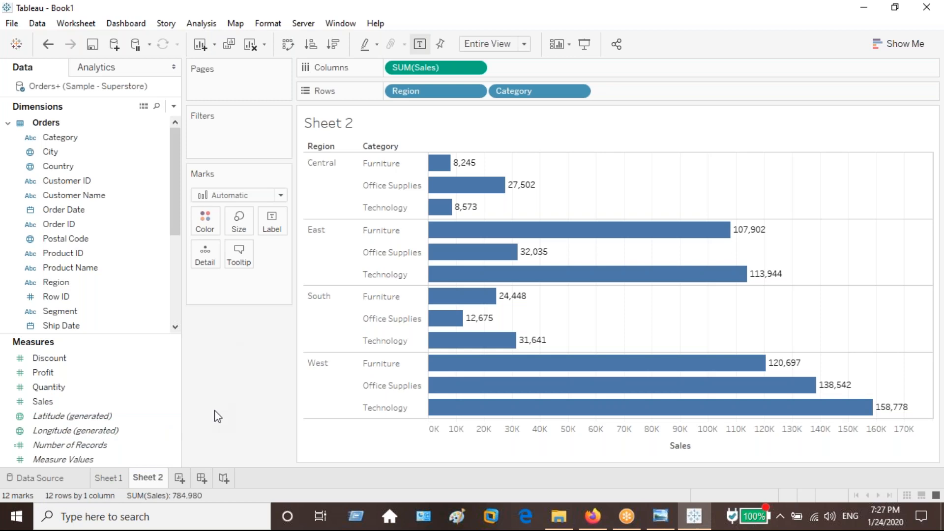
Return to Sheet 1 and review its Sales figures by Region and Category against the bar chart.
click(113, 480)
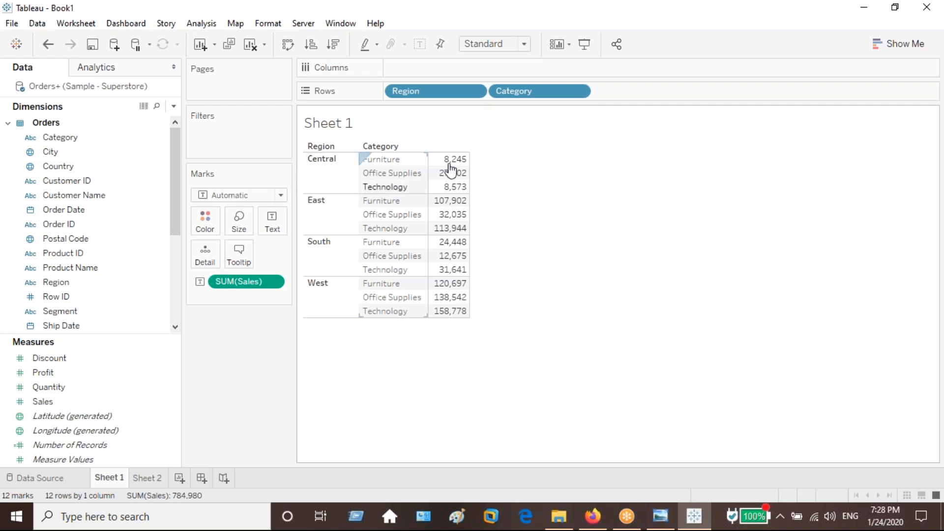
mouse_move(450, 158)
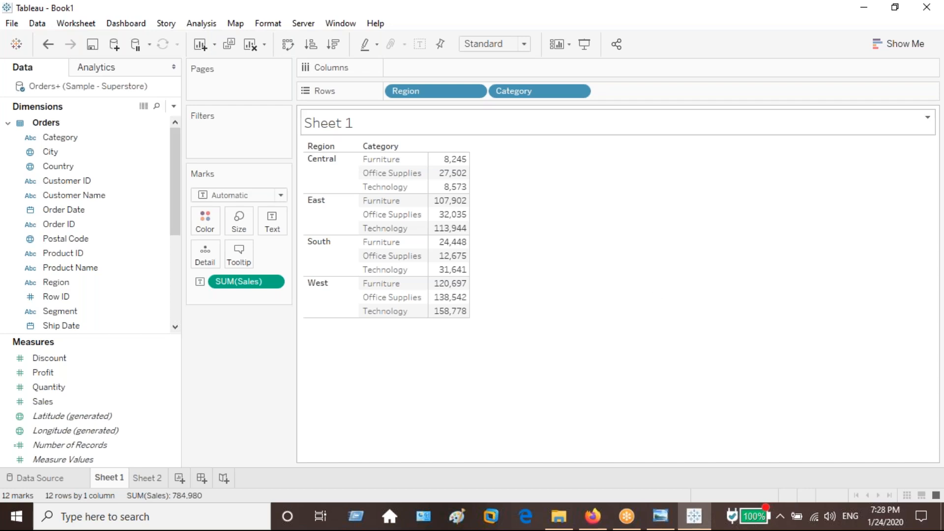
click(727, 32)
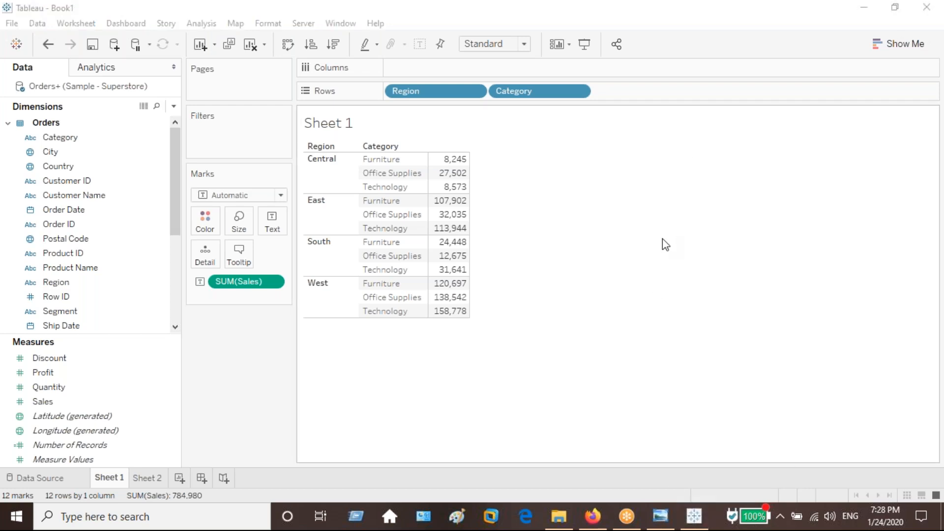
Compare the Sales figures in the Sheet 1 text table with the Sheet 2 bar chart by Region and Category.
click(662, 244)
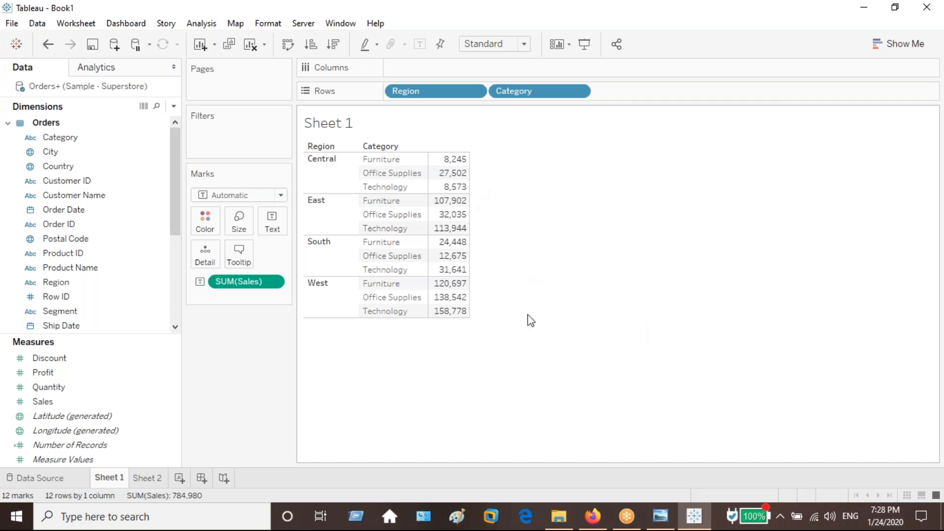
mouse_move(461, 315)
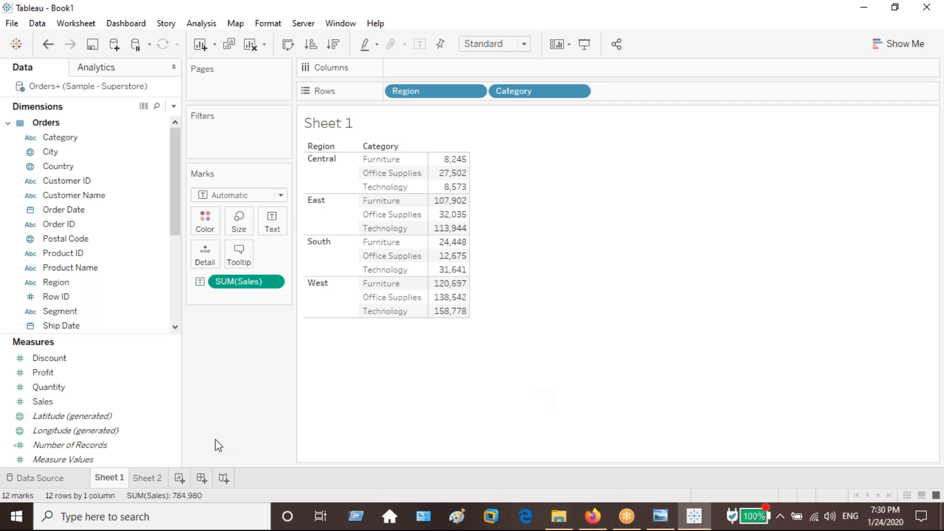
click(151, 477)
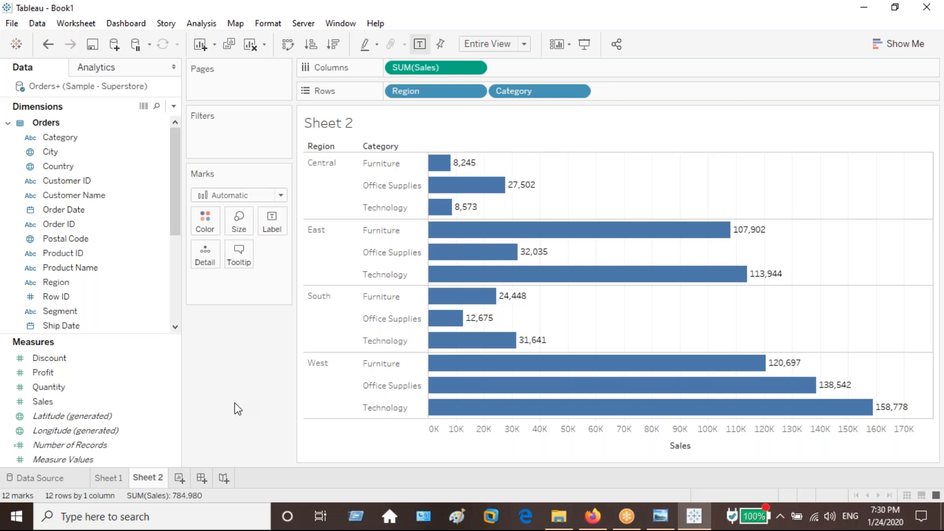
click(117, 477)
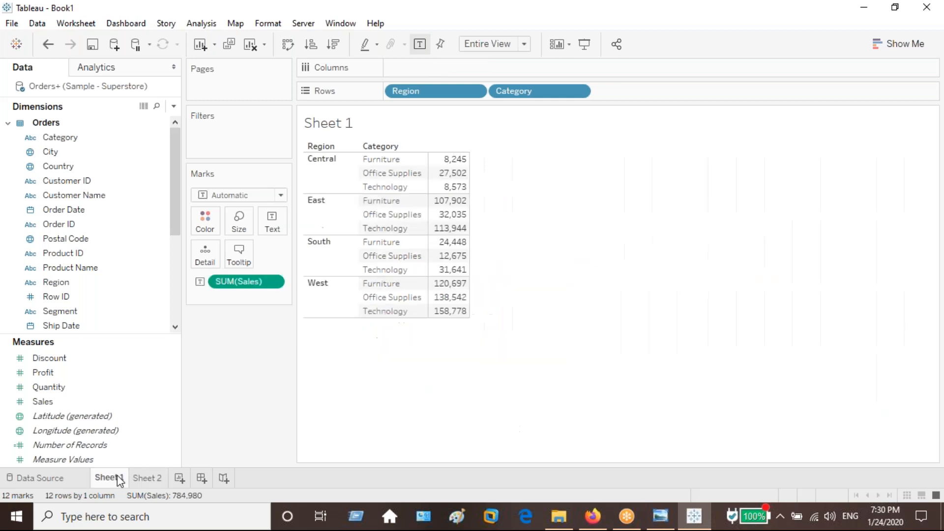
click(150, 478)
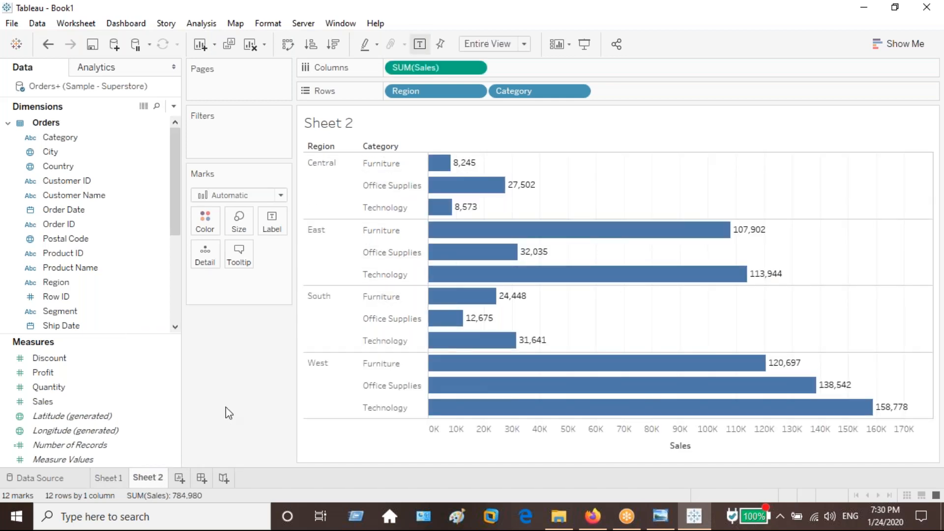
click(117, 477)
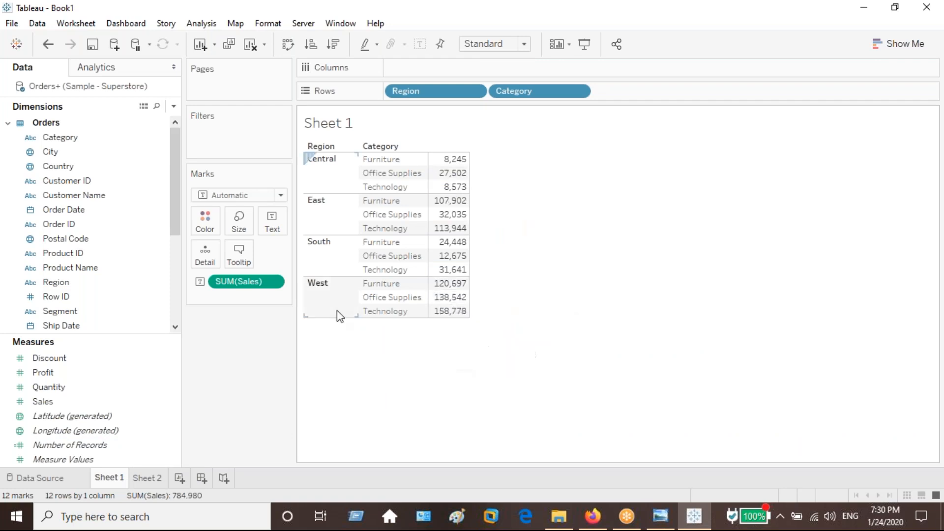
click(147, 478)
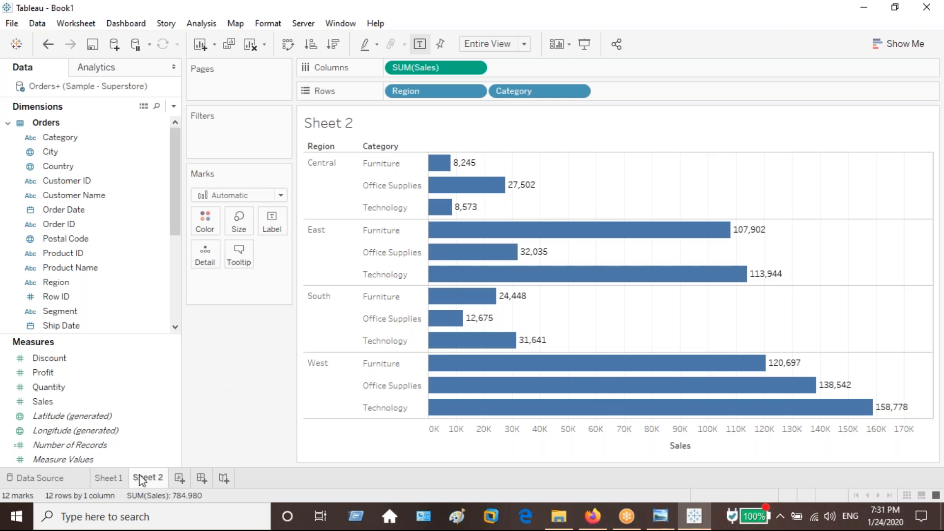
click(108, 478)
mouse_move(157, 478)
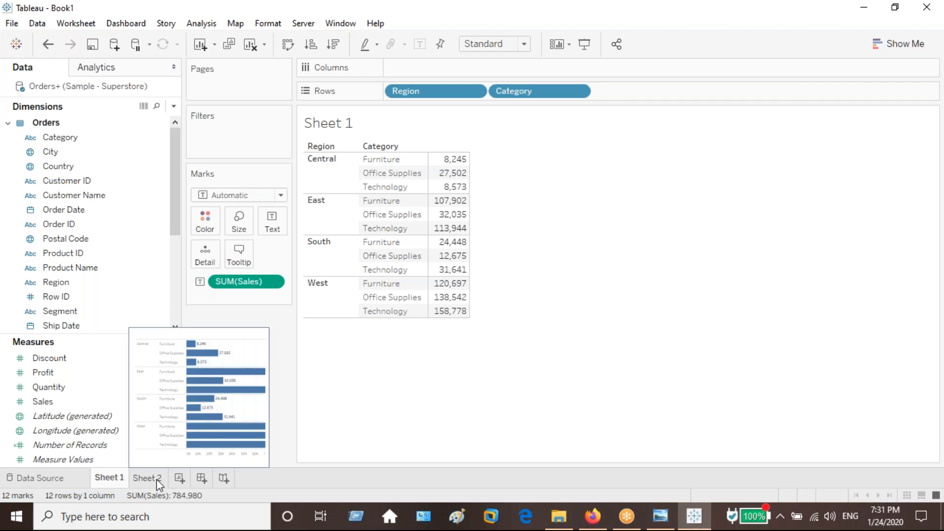
click(157, 479)
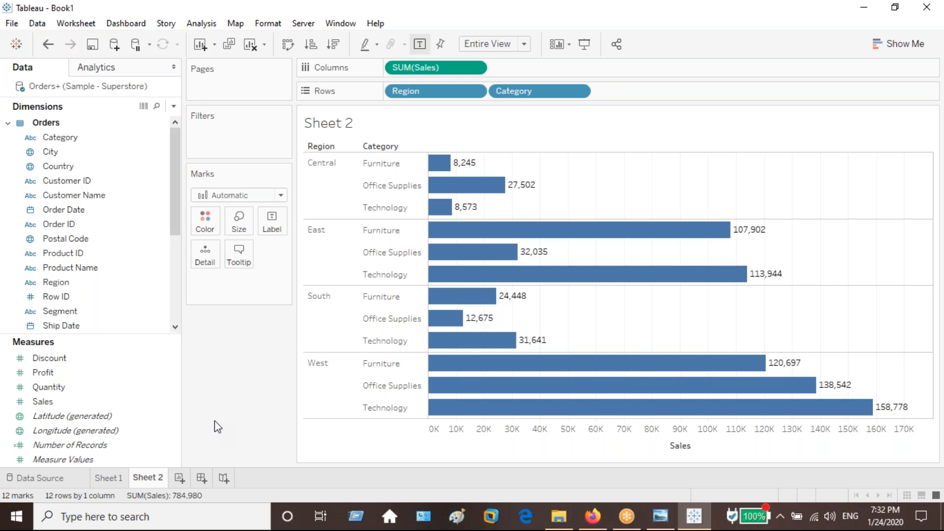
mouse_move(492, 340)
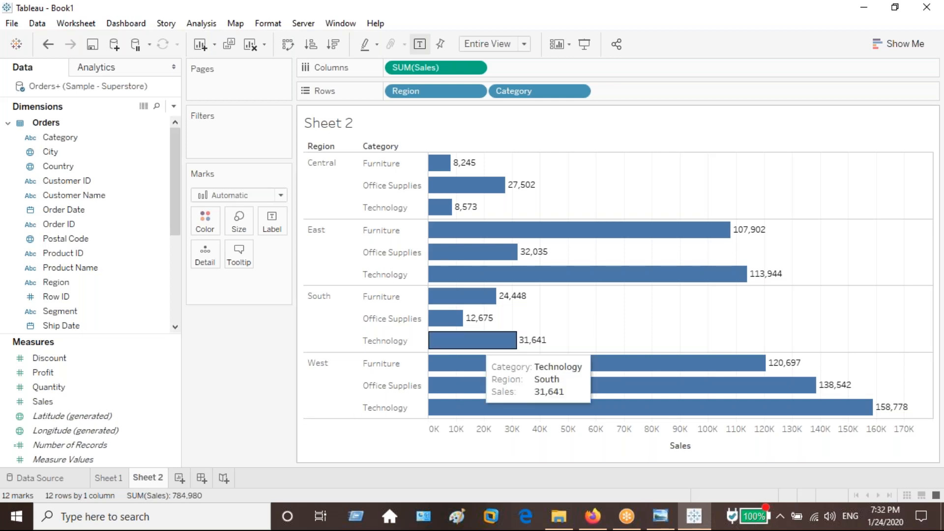
On a new worksheet, create a symbol map of State using Show Me.
click(904, 47)
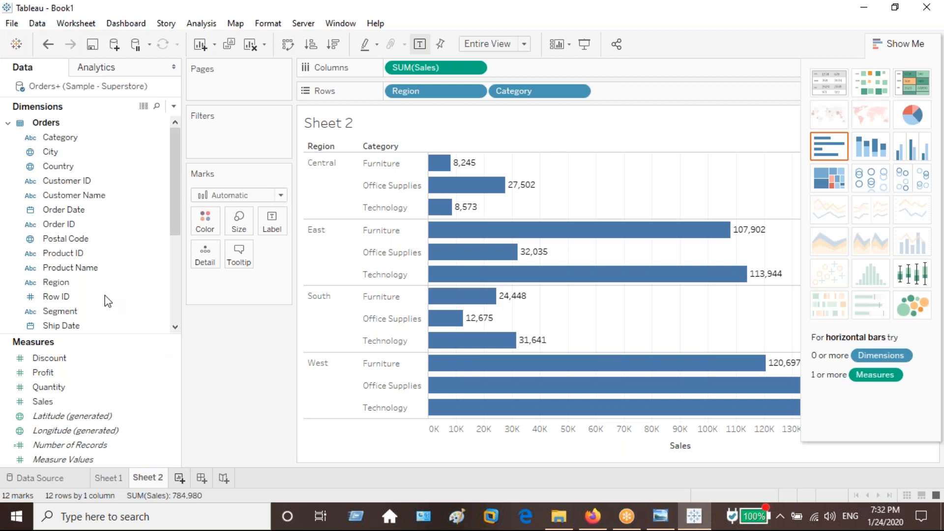
key(ctrl+m)
scroll(98, 301, down, 1)
click(99, 311)
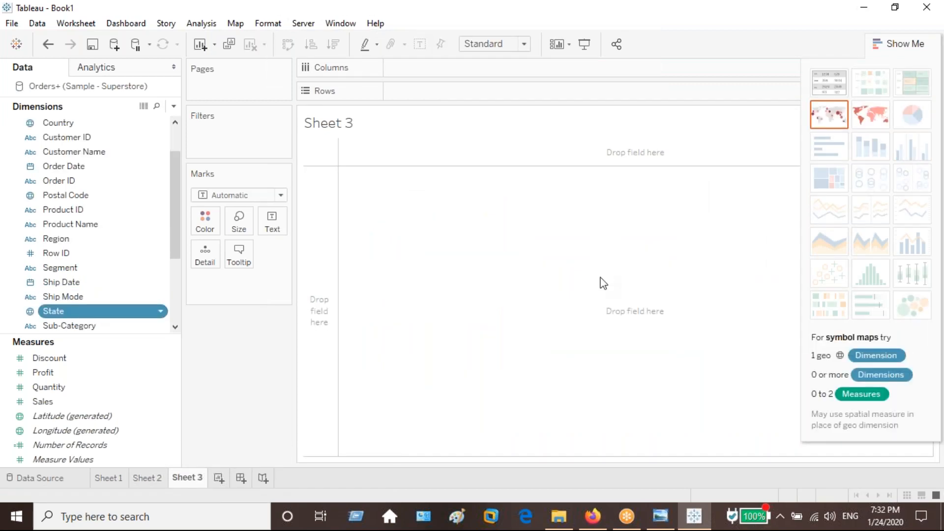
click(893, 48)
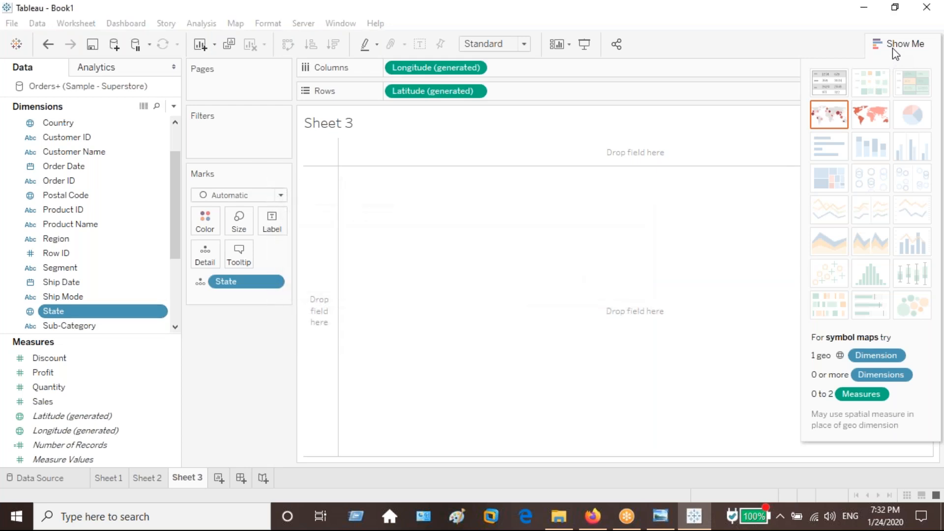
click(907, 50)
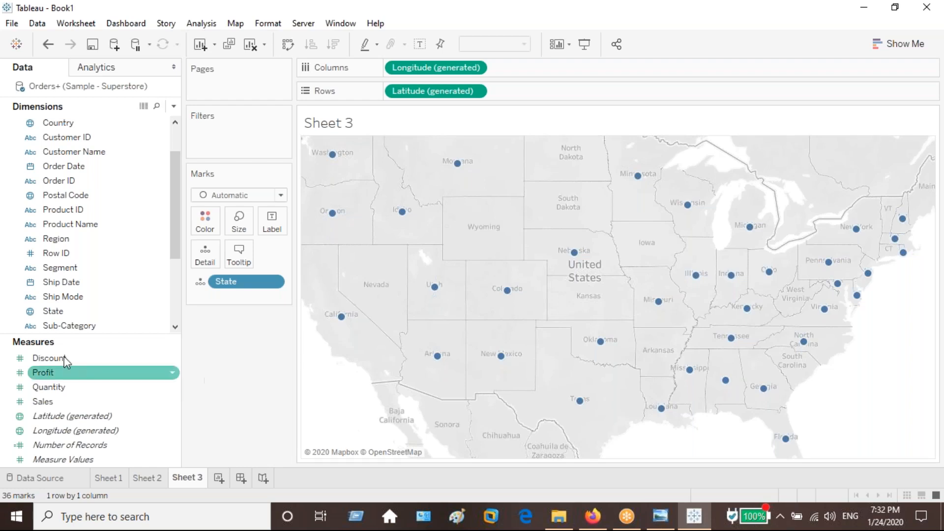
Label the points on the map with State and Sales.
drag(58, 311, 272, 222)
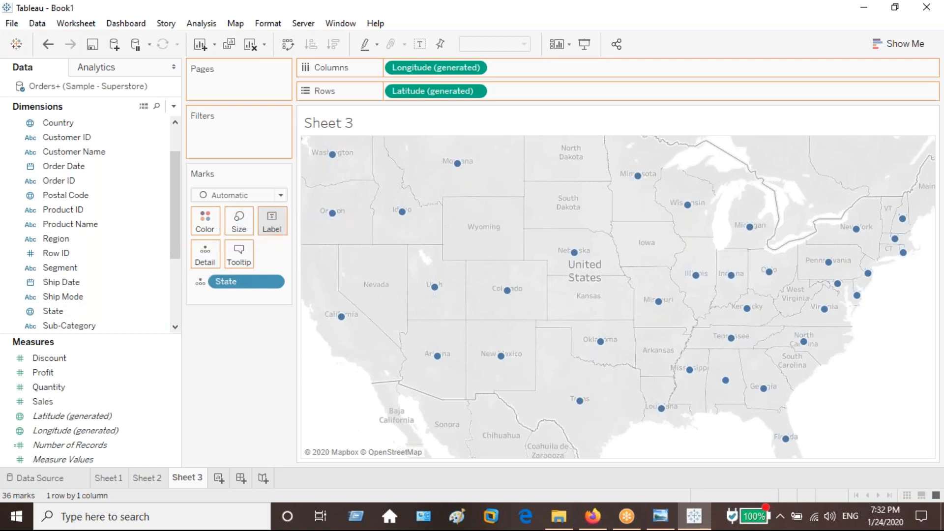
click(117, 388)
drag(118, 401, 272, 228)
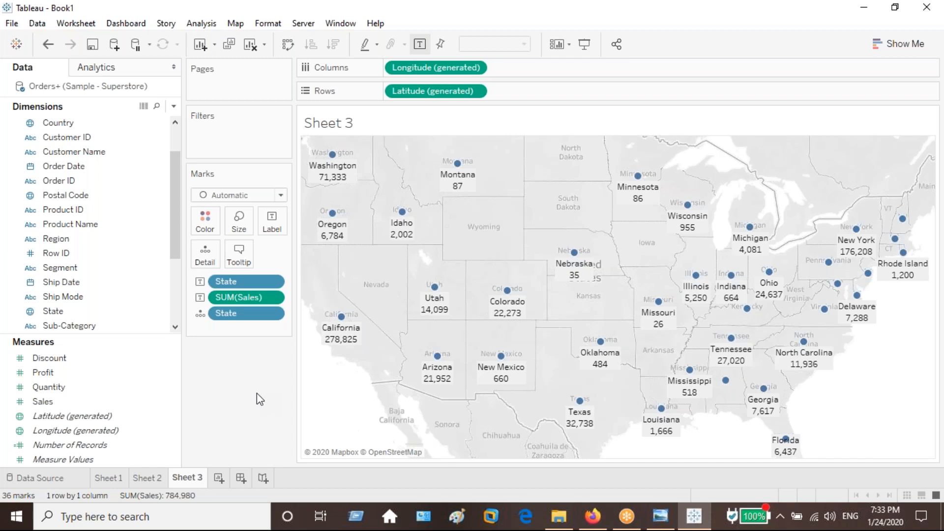
mouse_move(401, 230)
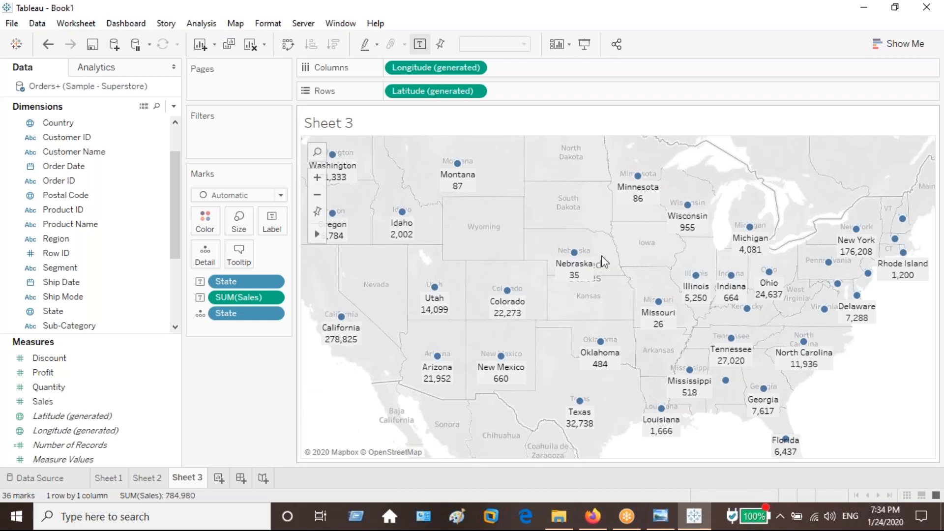
Try Sheet 1 as a highlight table and restore the text table with Region and Category on Rows.
click(898, 46)
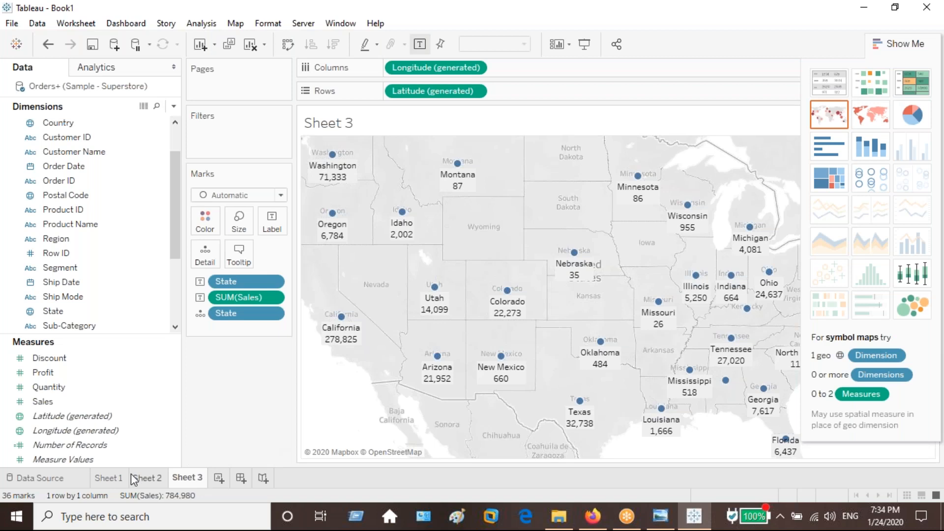
click(113, 478)
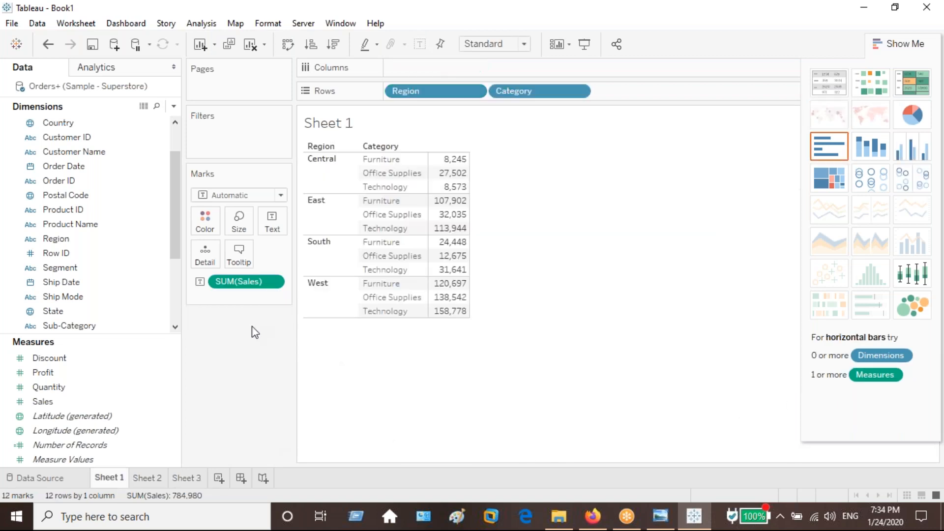
click(913, 80)
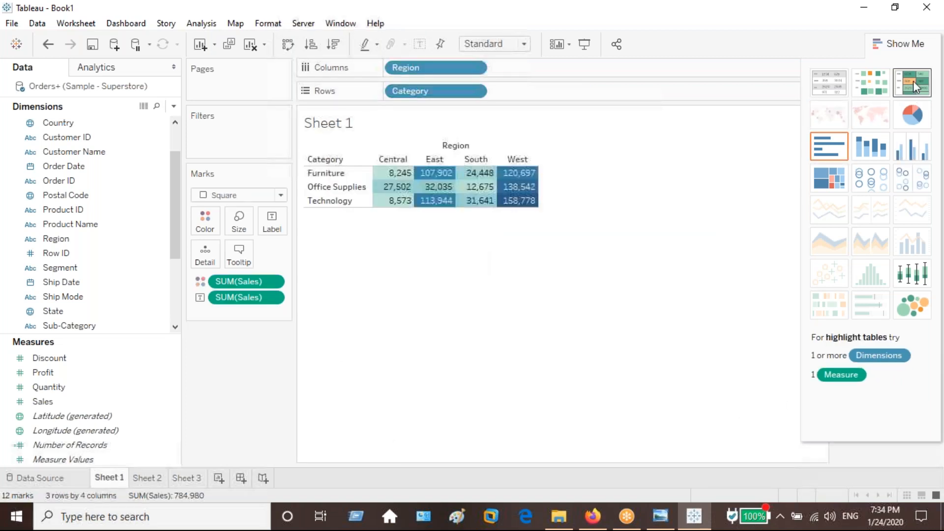
click(829, 83)
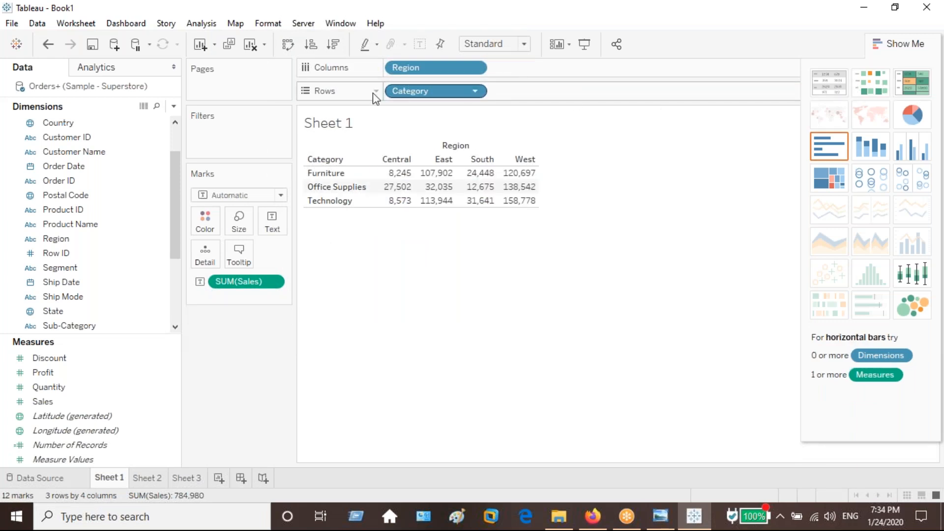
drag(415, 73, 402, 91)
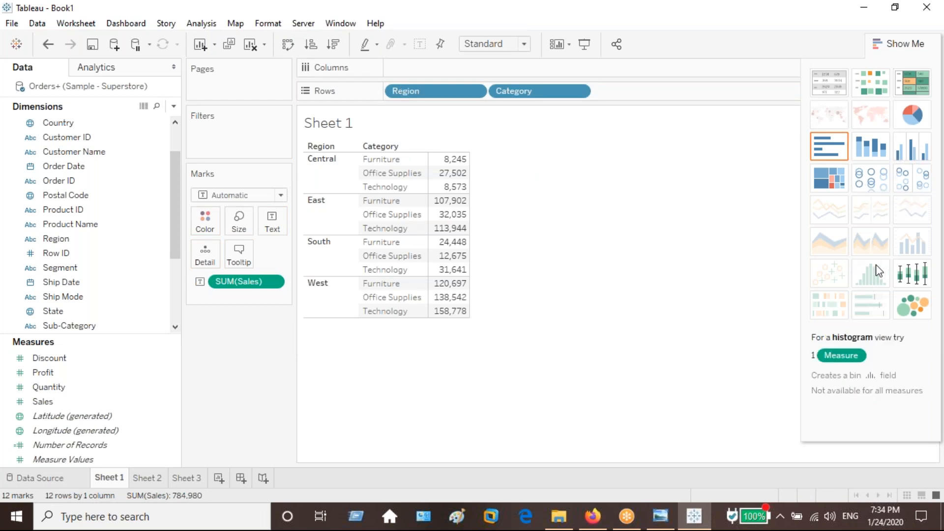
On another new worksheet, place Region on Rows and Category on Columns.
click(219, 475)
click(61, 311)
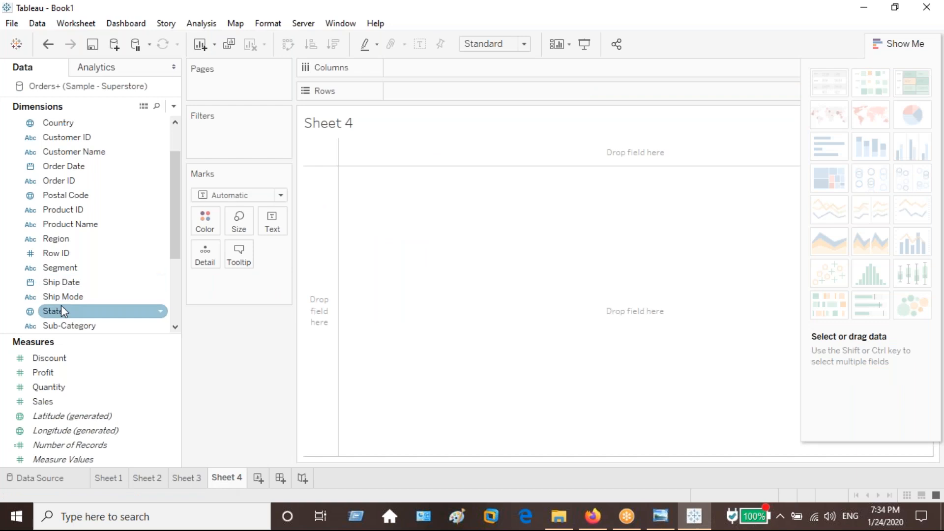
click(73, 239)
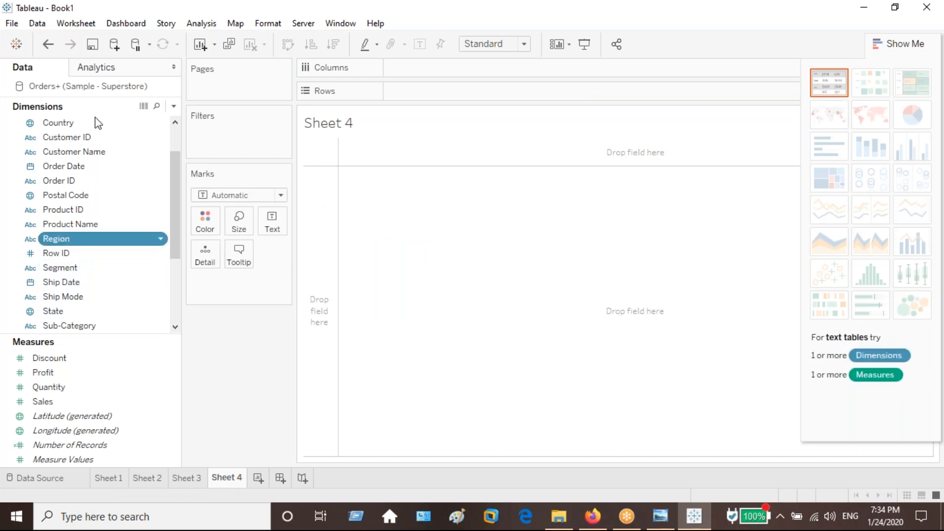
drag(72, 238, 423, 91)
scroll(131, 143, up, 2)
click(130, 140)
drag(131, 140, 433, 67)
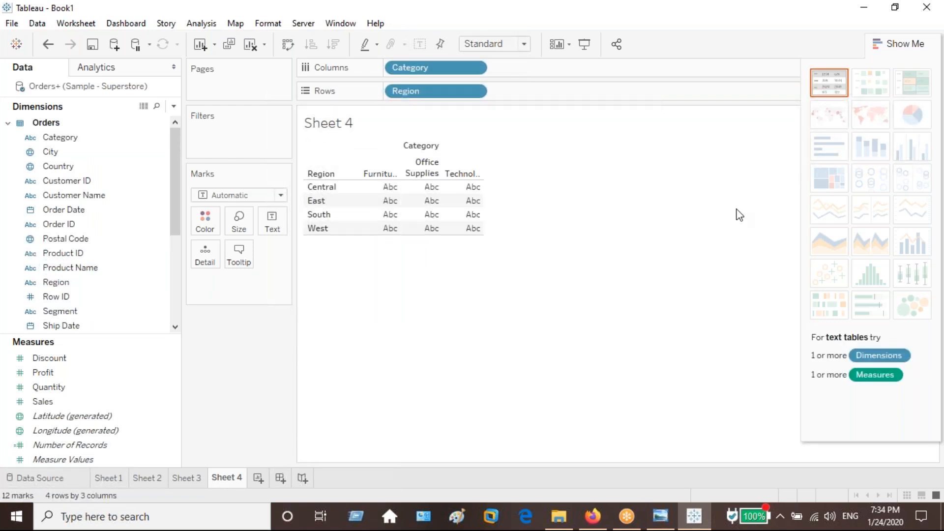
Add Sales and convert the view to packed bubbles, placing the Category legend below the Marks card.
double_click(43, 401)
click(895, 301)
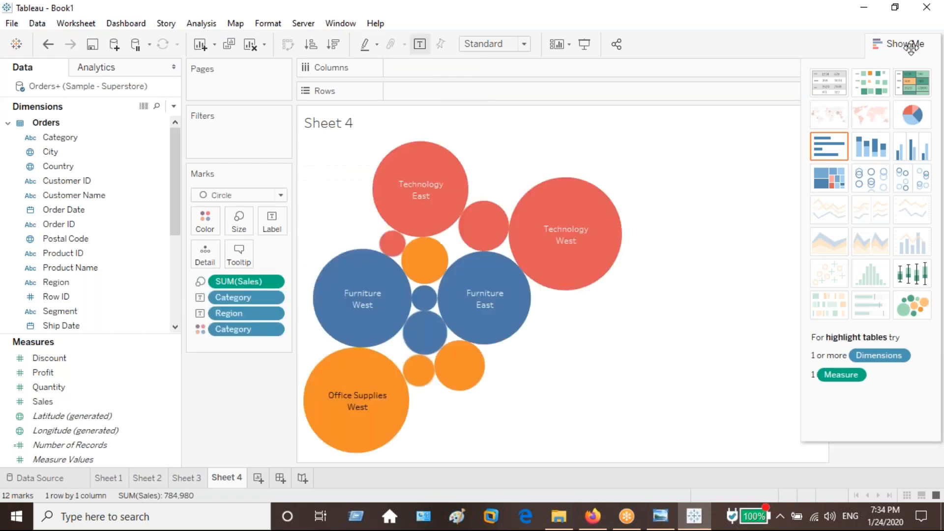
drag(875, 118, 235, 394)
Fit the bubble chart to Entire View and add Sales to the bubble labels.
click(494, 44)
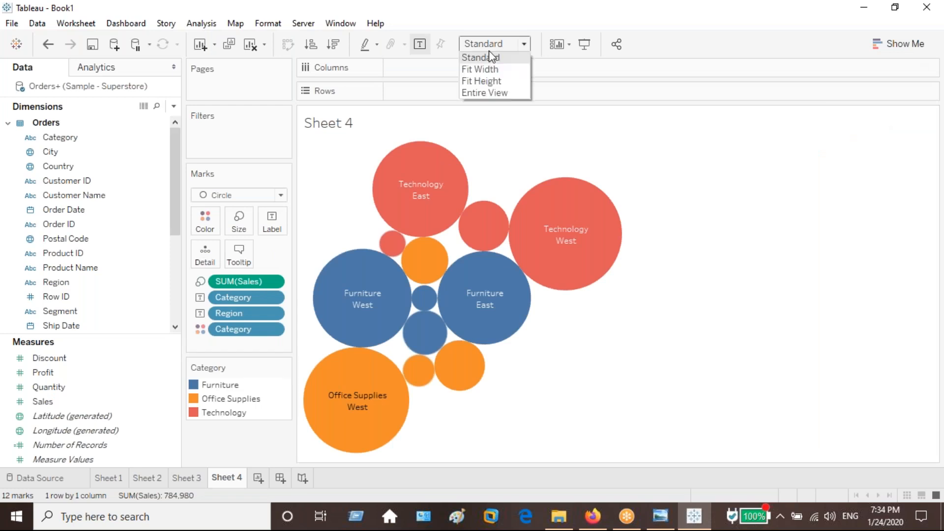
click(497, 91)
drag(275, 281, 269, 230)
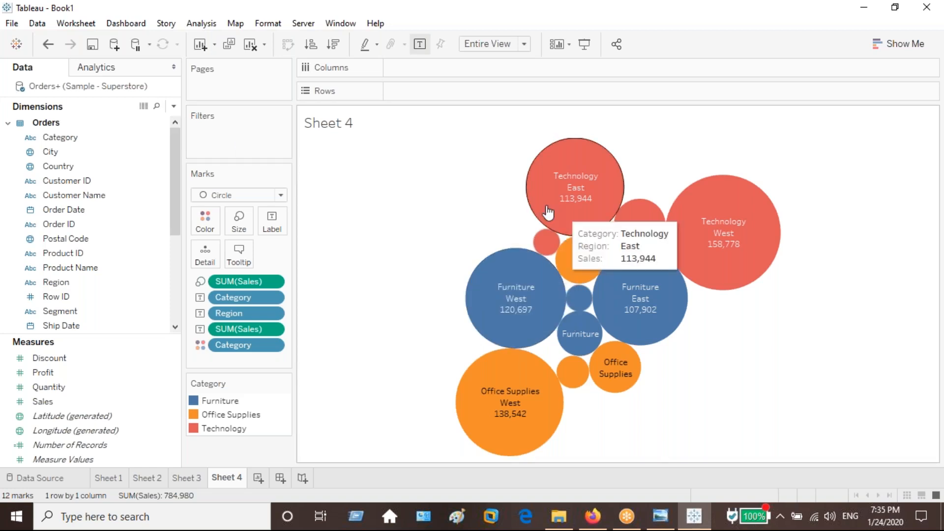
Recolor the Category bubbles with pink for Furniture, teal for Office Supplies and green for Technology.
click(205, 220)
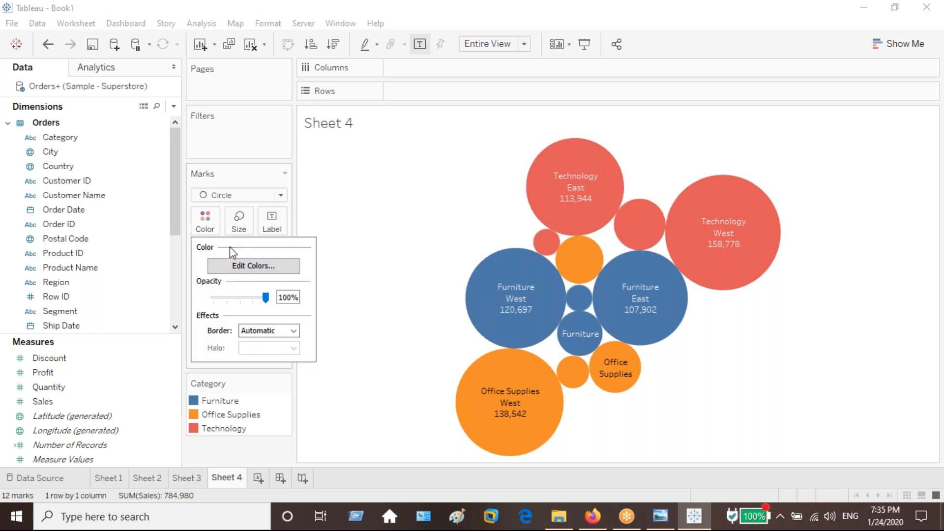
click(253, 266)
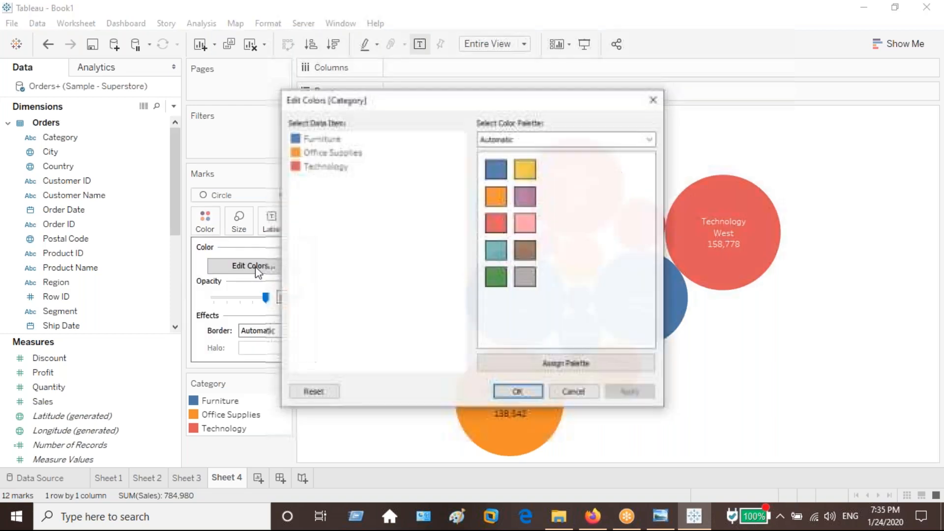
click(325, 166)
click(326, 140)
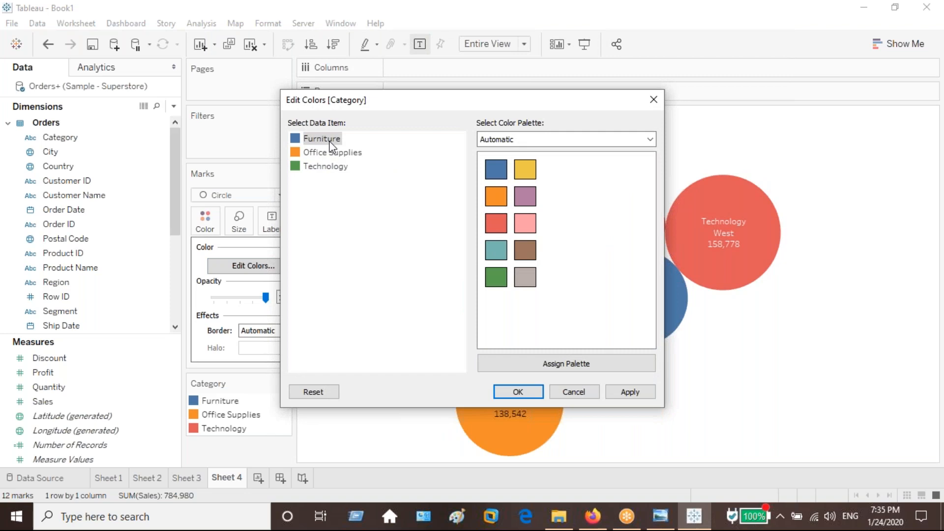
click(528, 231)
click(336, 155)
click(496, 250)
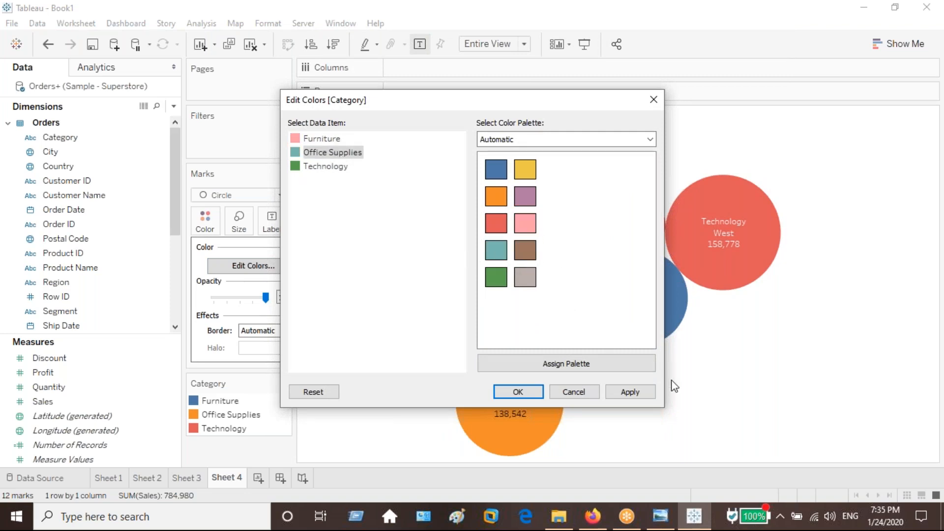
click(627, 392)
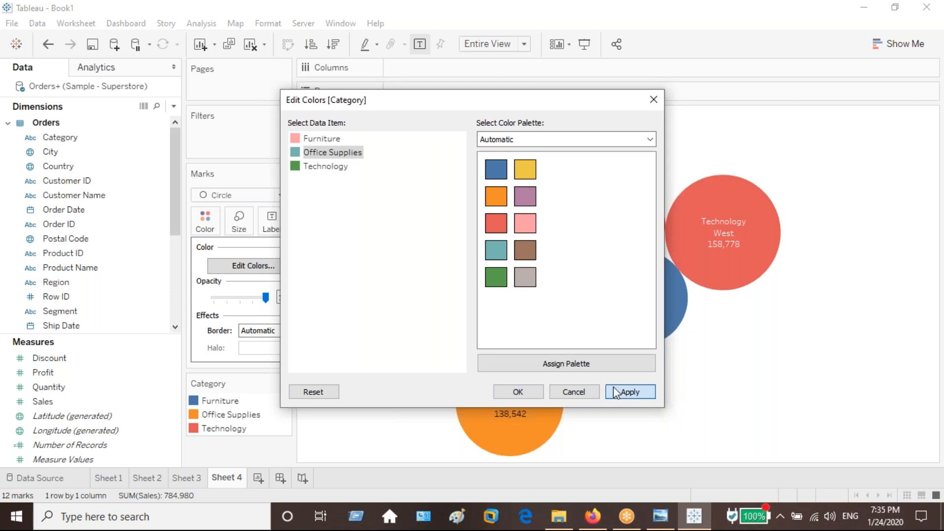
click(517, 391)
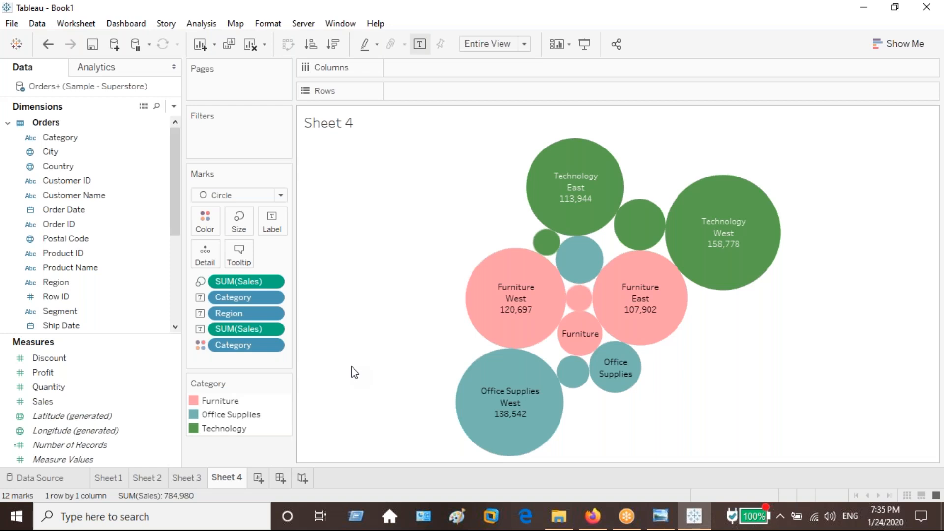
On a new worksheet, build a labelled Sales bar chart with Region and Category on Rows, fitted to Entire View.
click(262, 478)
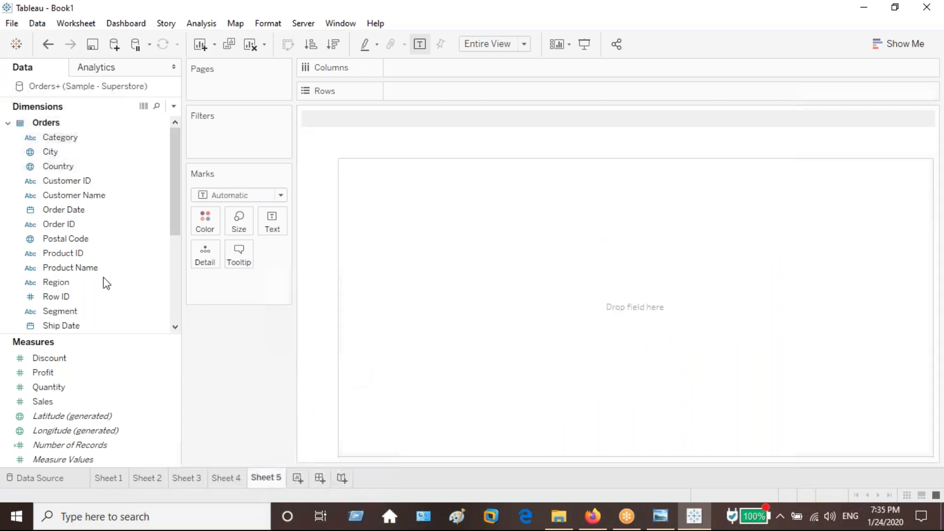
drag(84, 282, 438, 90)
drag(87, 139, 103, 335)
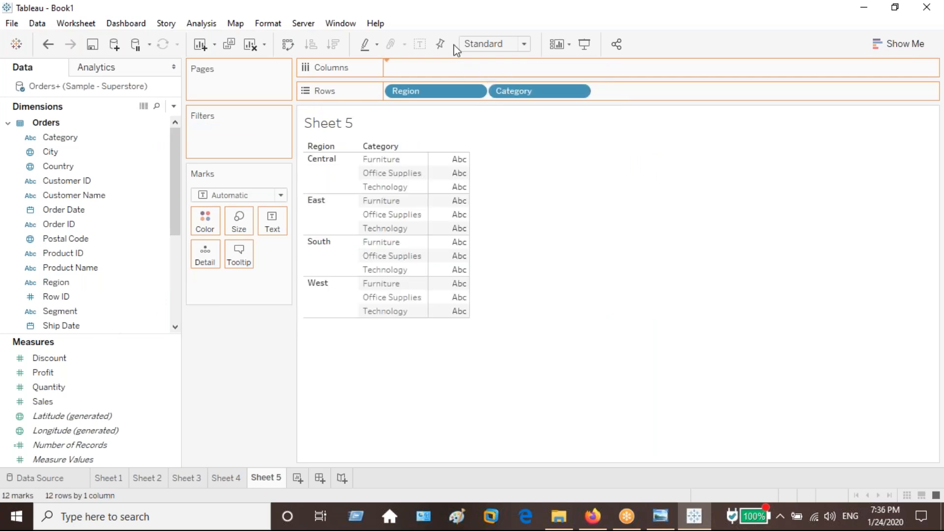
click(497, 45)
click(431, 45)
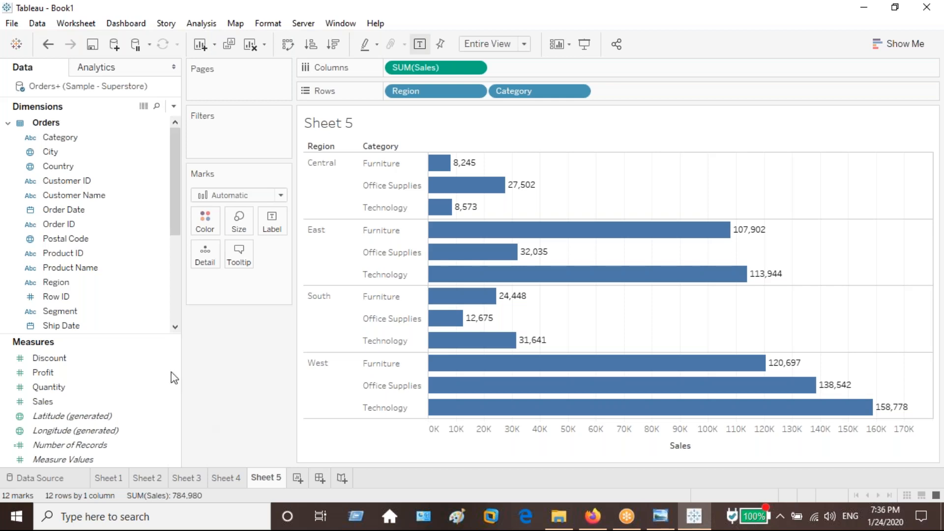
Color the bars by Region and place the Region legend below the Marks card.
click(91, 284)
drag(90, 283, 205, 223)
drag(867, 116, 217, 443)
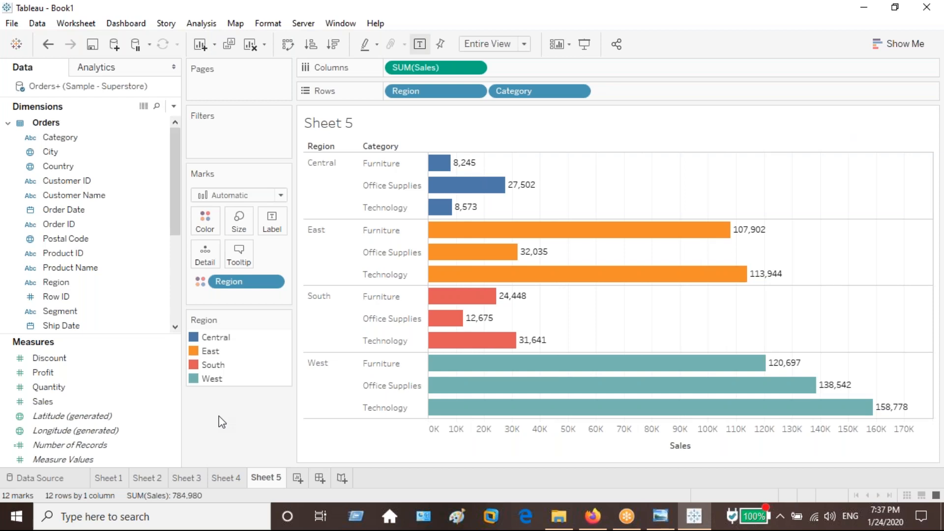
mouse_move(252, 339)
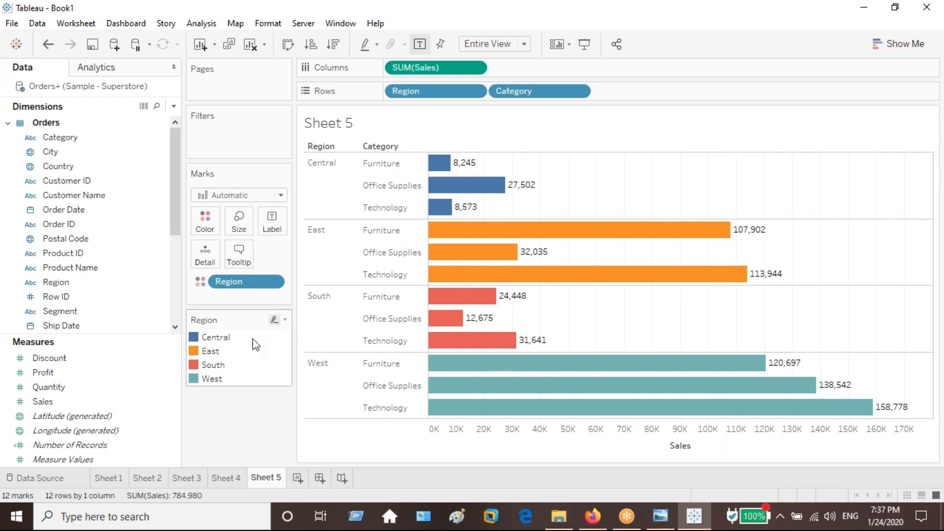
click(284, 321)
key(Escape)
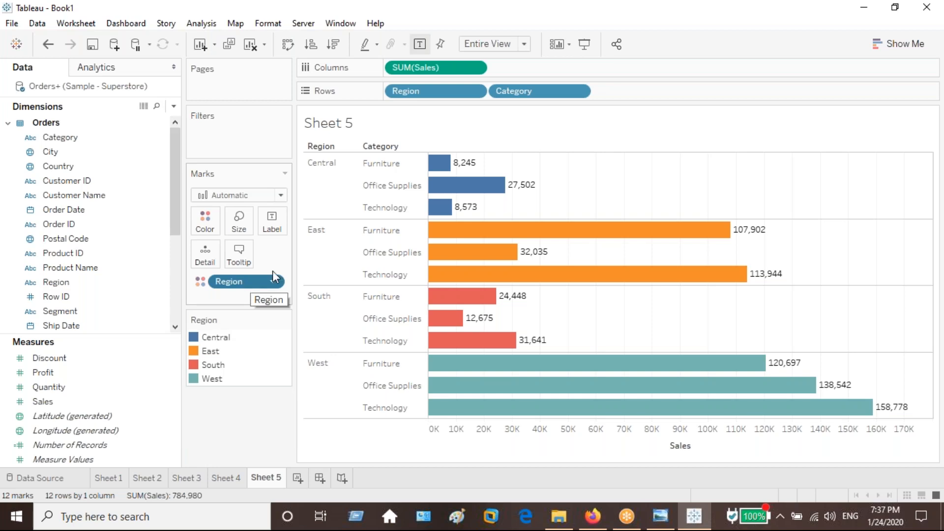
Try the chart as pies, side-by-side circles, a treemap, packed bubbles and side-by-side bars.
click(895, 47)
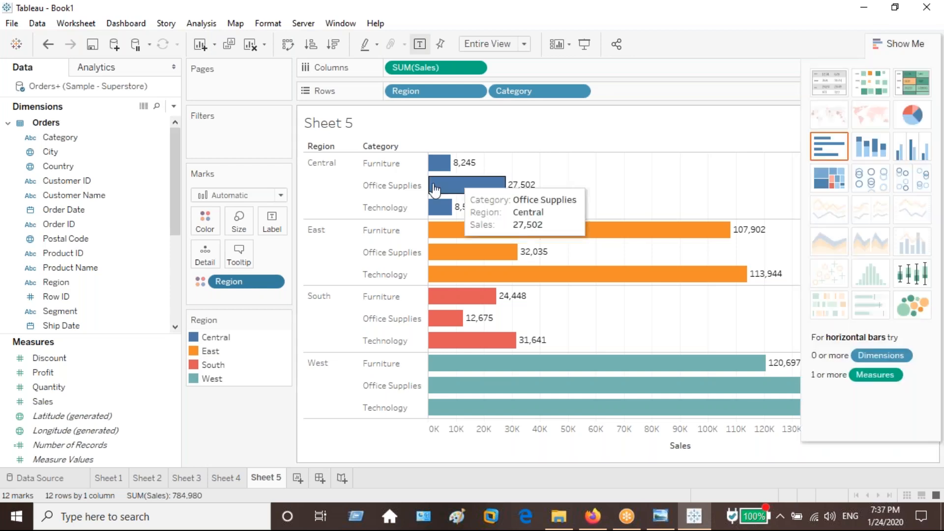
click(926, 119)
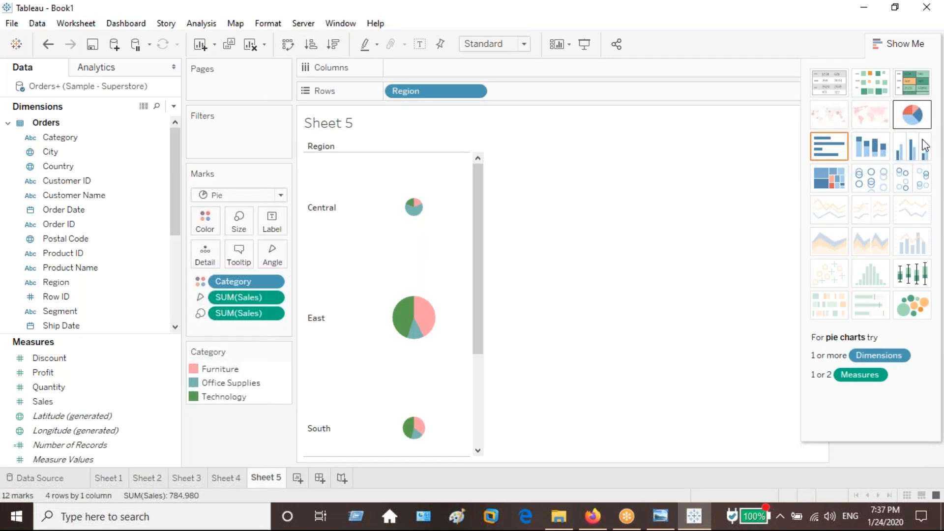
click(914, 189)
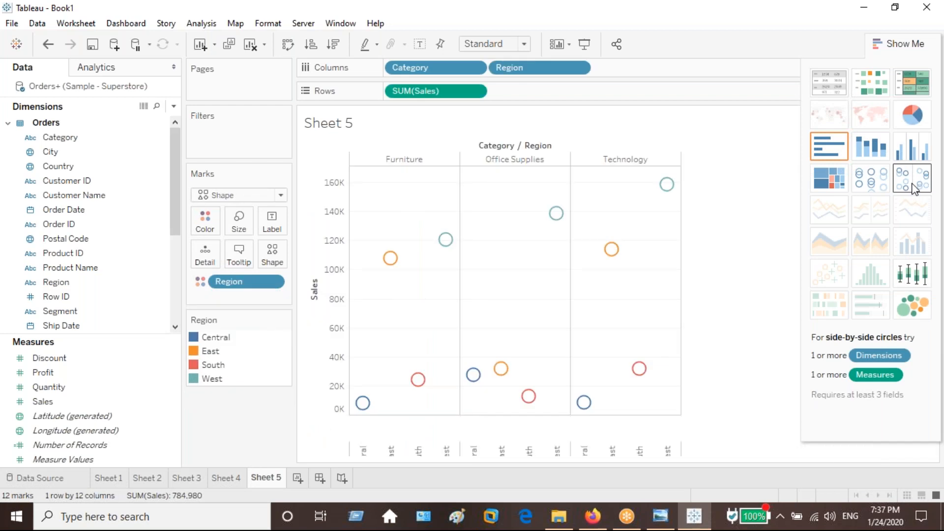
click(828, 178)
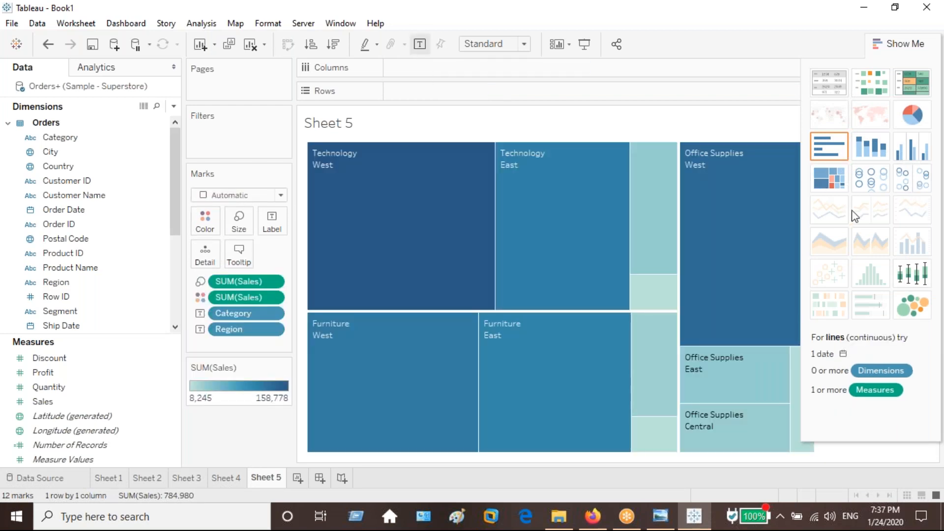
click(911, 313)
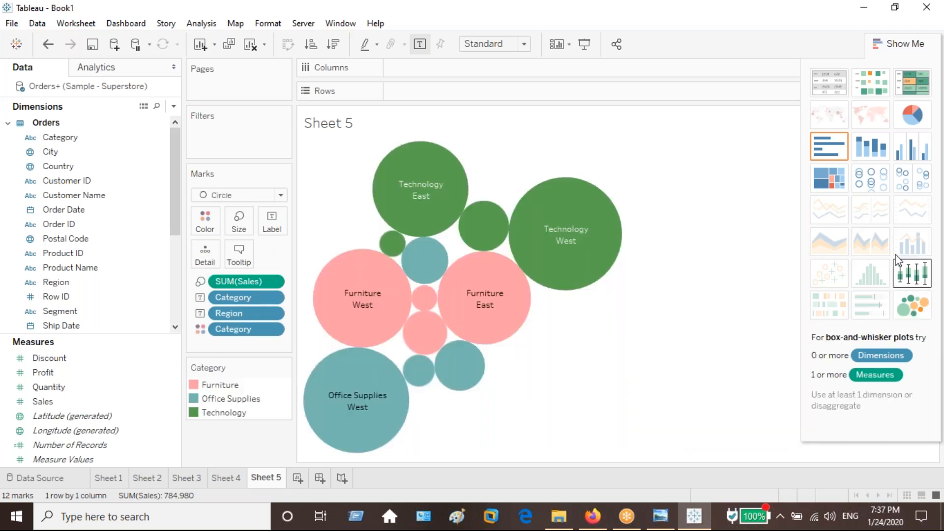
click(920, 152)
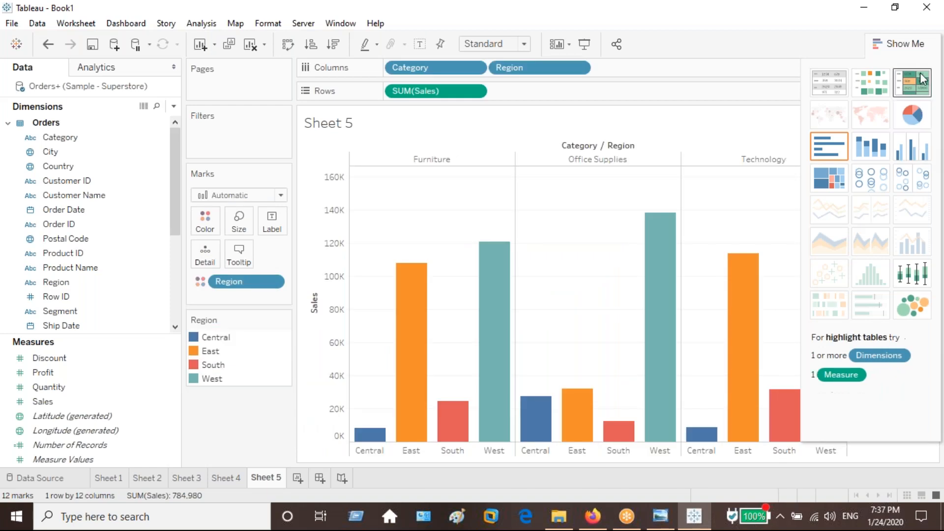
Put Region before Category and swap the axes into horizontal bars, with mark labels shown and the view fitted to Entire View.
click(912, 44)
mouse_move(424, 65)
mouse_down()
mouse_move(596, 67)
mouse_move(566, 81)
mouse_up()
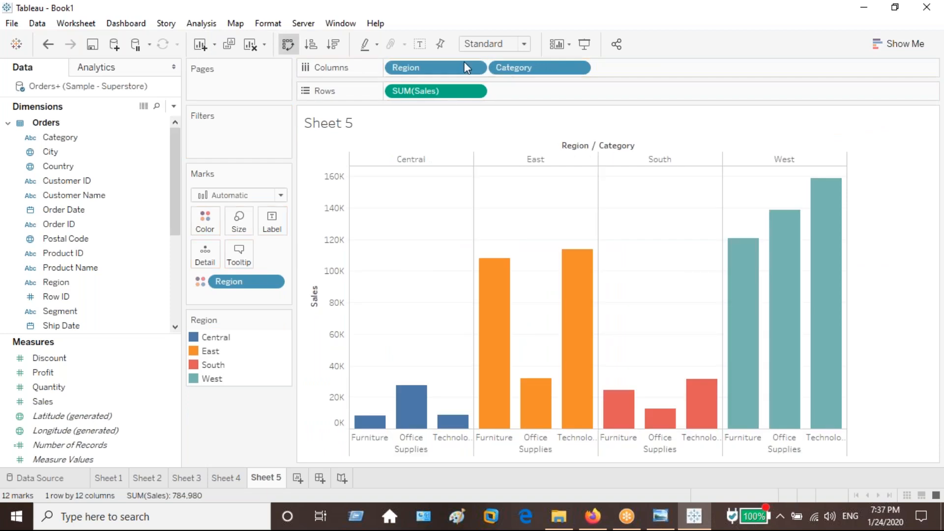
key(ctrl+w)
click(420, 44)
click(492, 47)
click(495, 93)
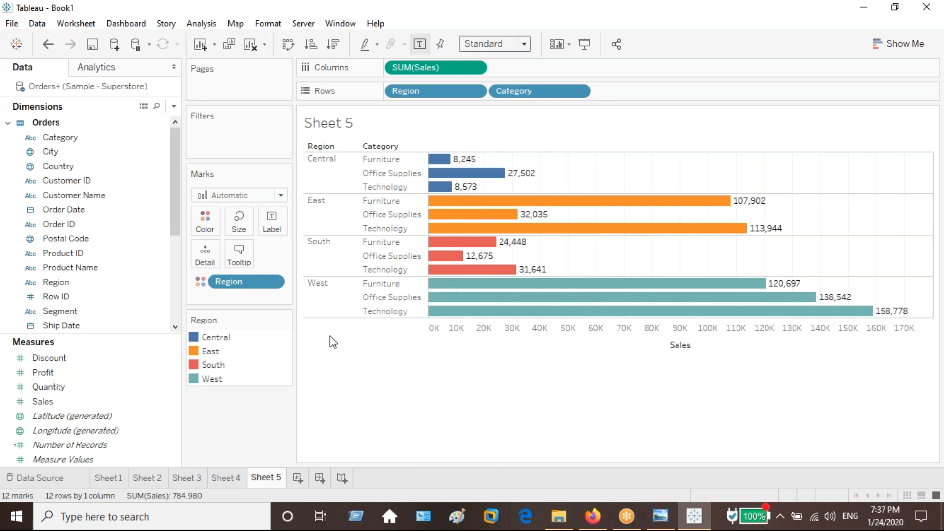
Recolor the South region's bars green.
mouse_move(445, 182)
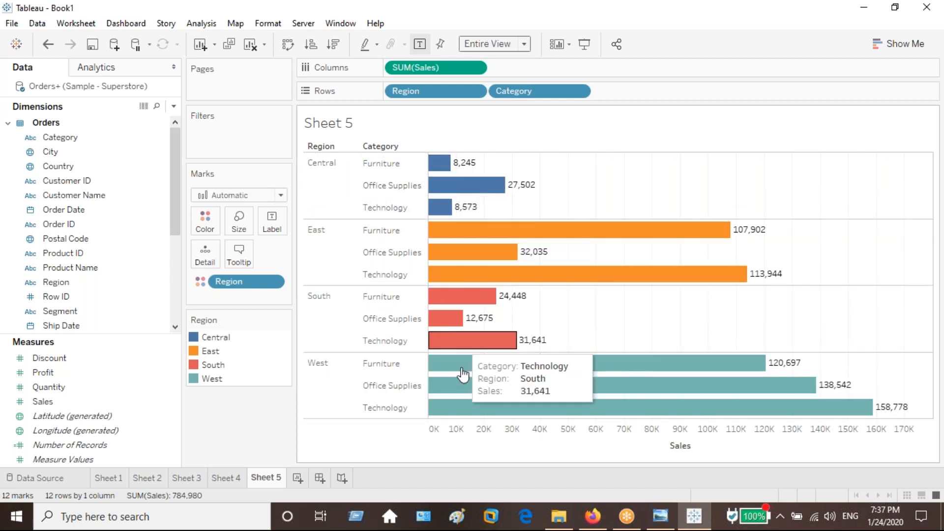
click(205, 222)
click(243, 268)
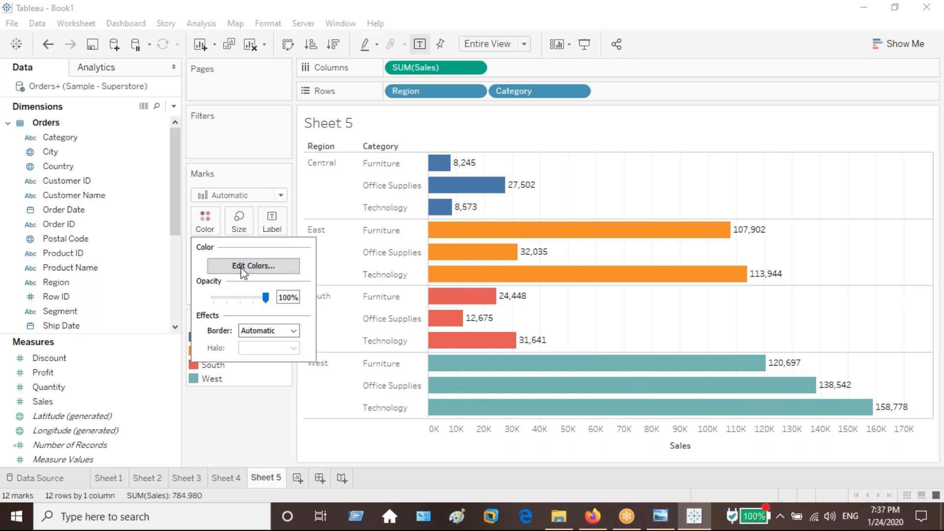
click(496, 277)
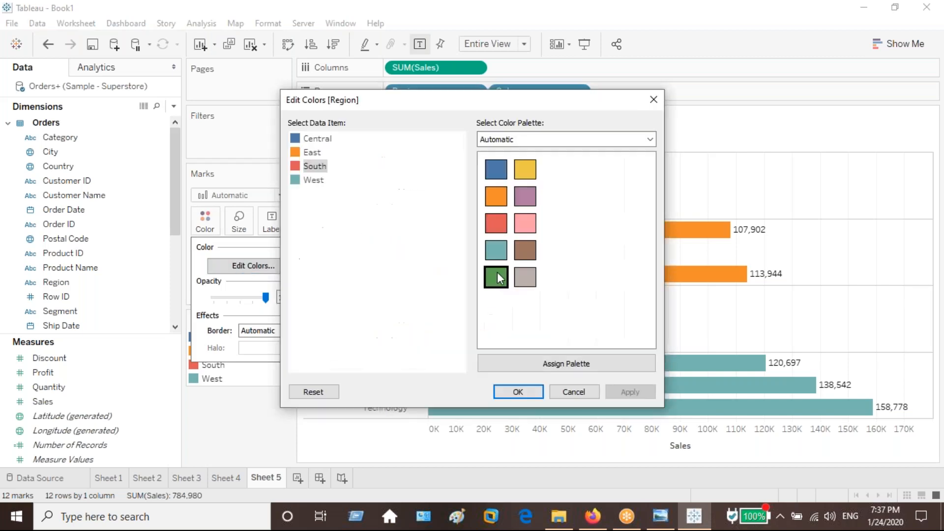
click(638, 394)
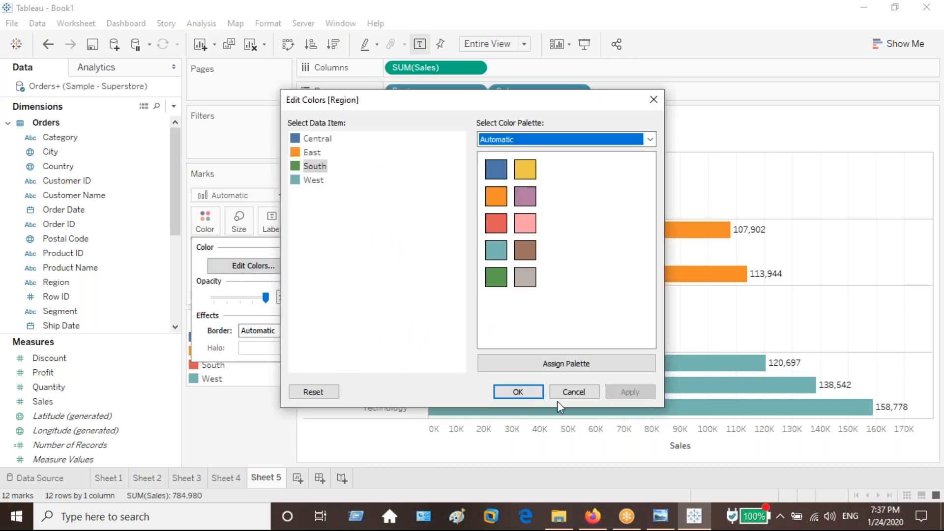
click(517, 392)
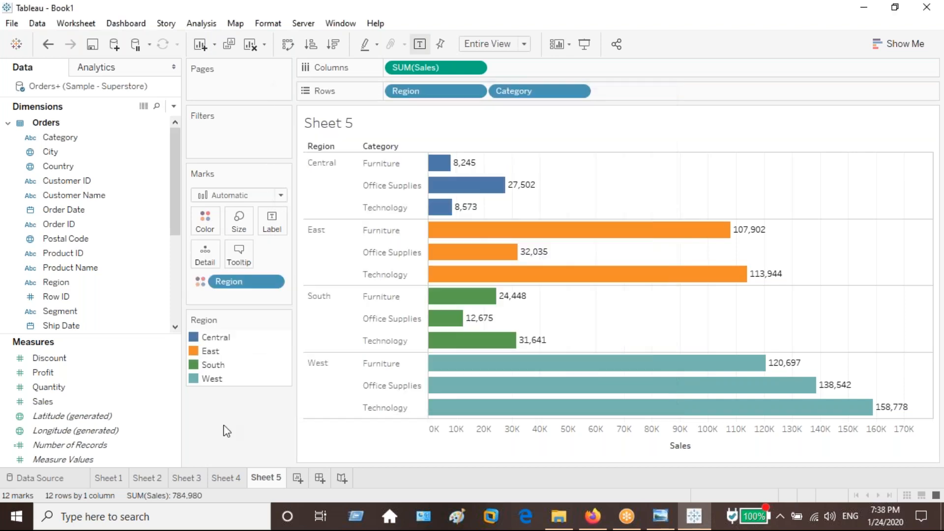
Recolor the West region's bars pink.
click(206, 219)
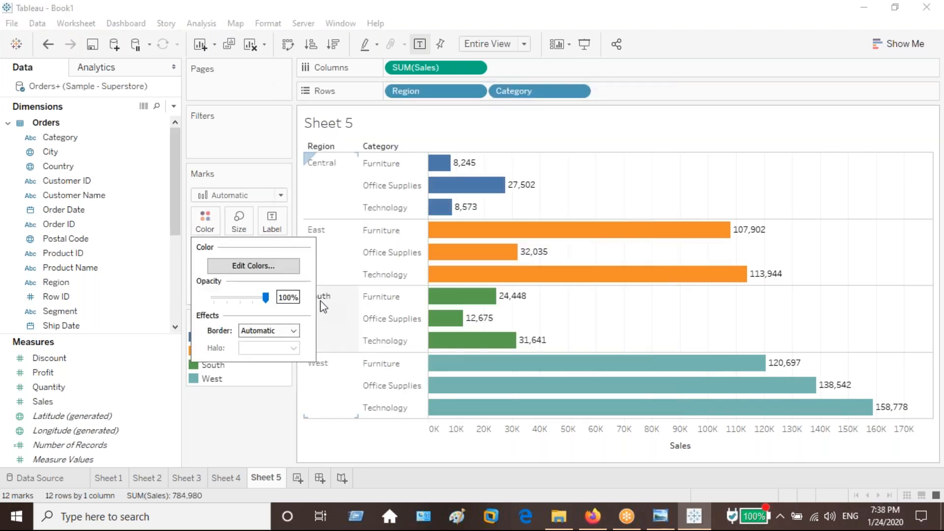
click(255, 267)
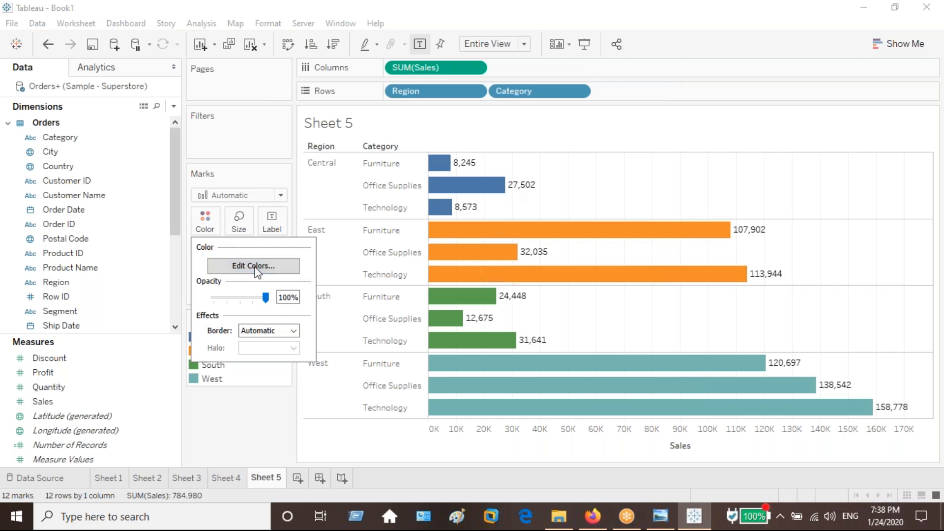
click(313, 180)
click(529, 217)
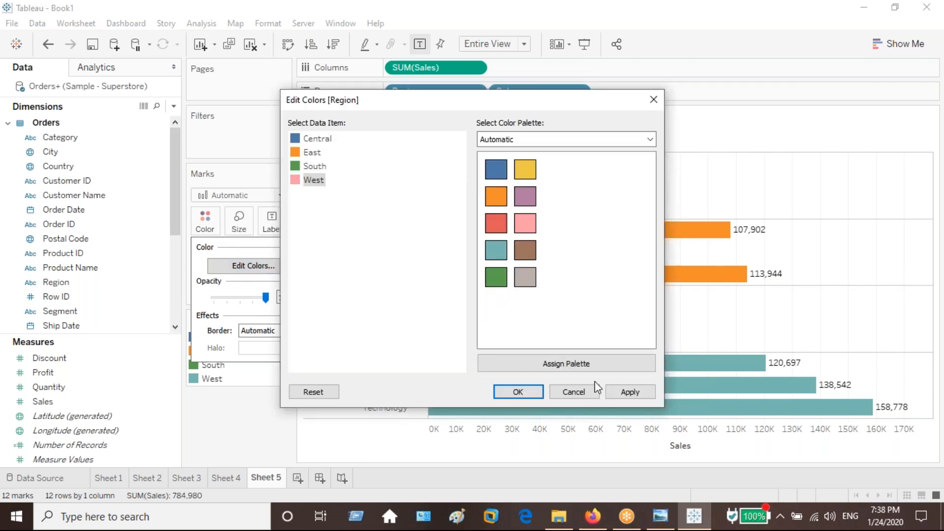
click(639, 391)
click(521, 391)
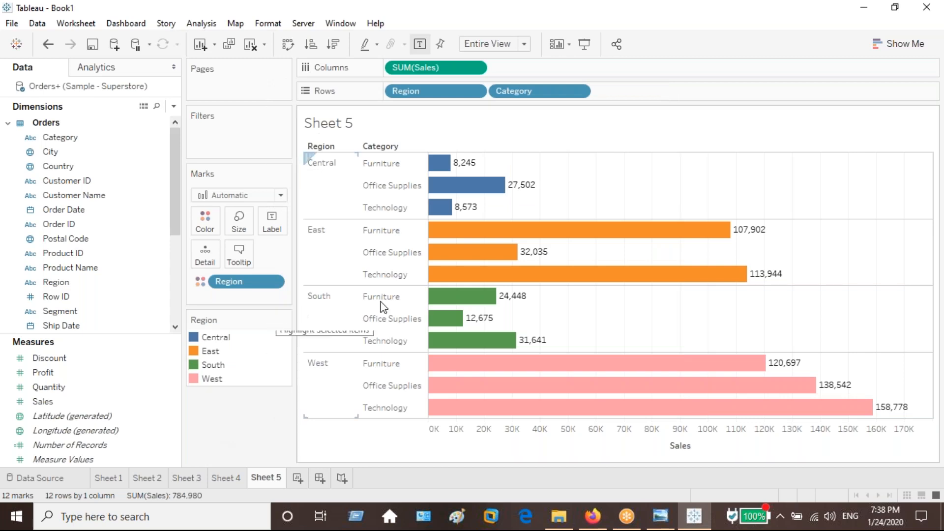
mouse_move(490, 196)
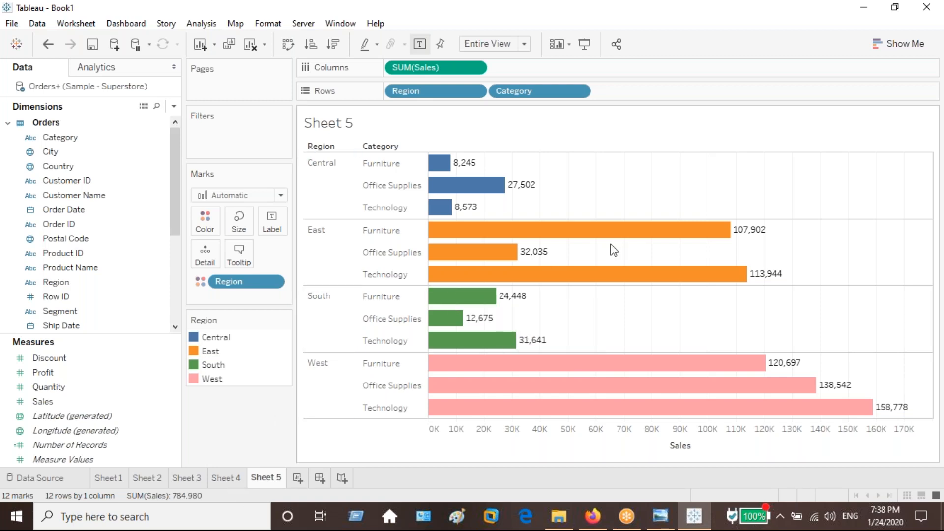
click(909, 43)
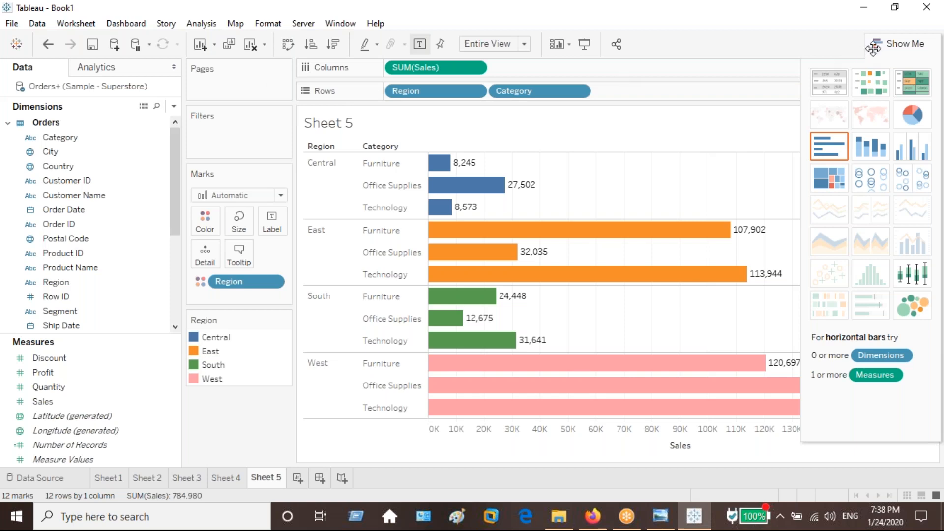
click(897, 48)
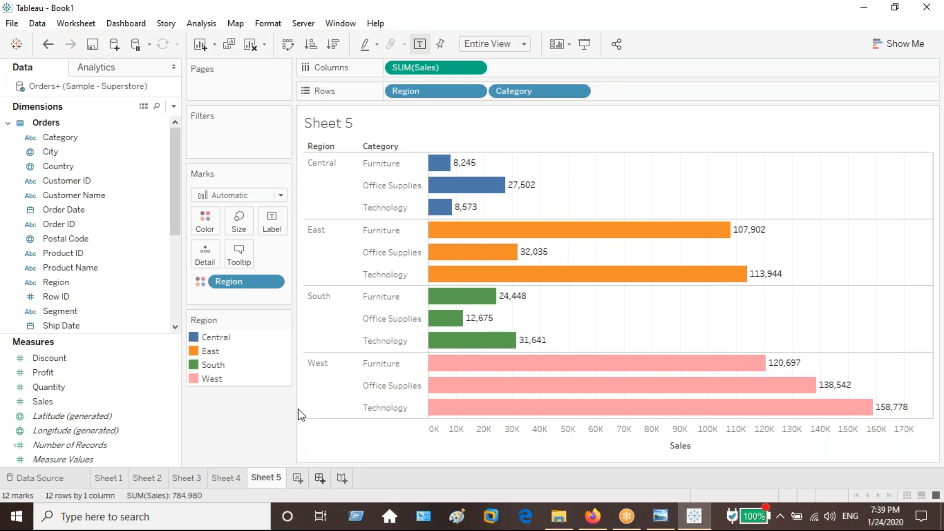
Create a dashboard from Sheets 2 to 5, with Sheet 3 beside Sheet 2, Sheet 4 below Sheet 2 and Sheet 5 below Sheet 3.
click(297, 478)
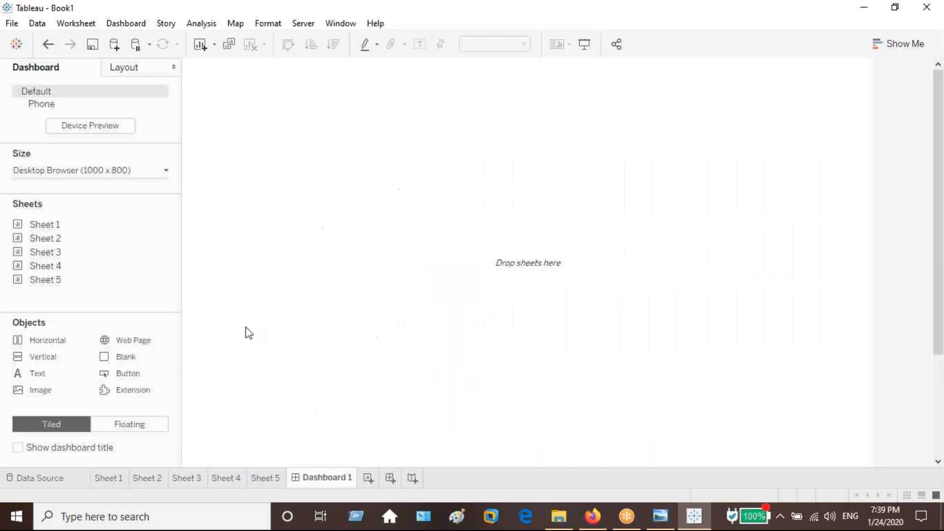
drag(93, 238, 253, 185)
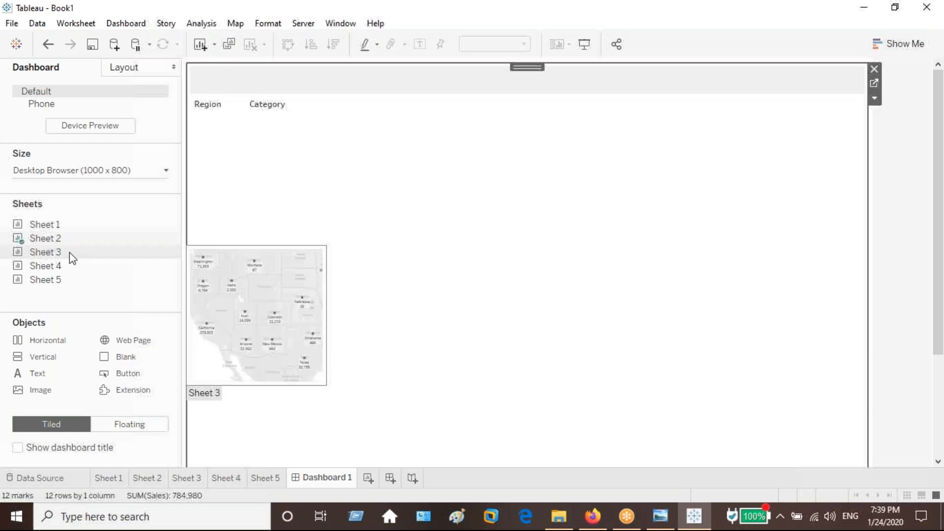
drag(69, 252, 58, 268)
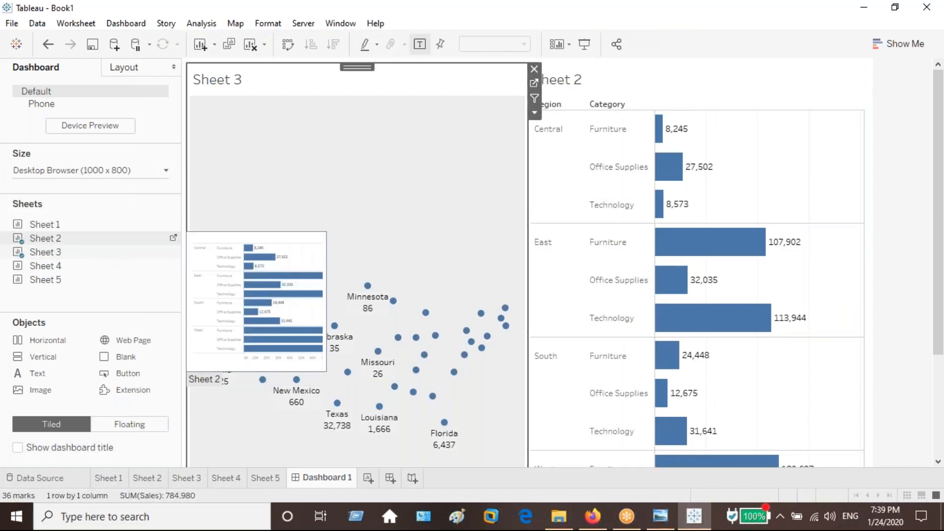
drag(58, 269, 184, 347)
mouse_move(67, 288)
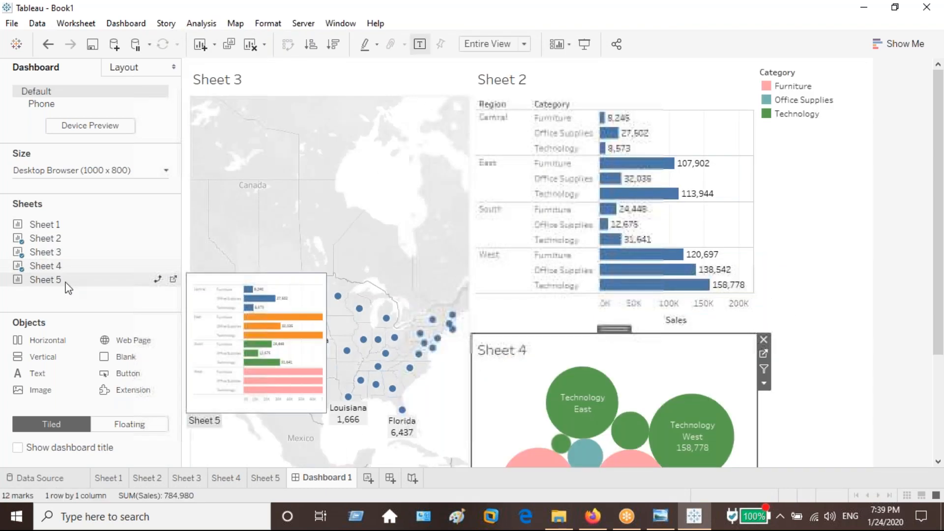
drag(68, 288, 332, 390)
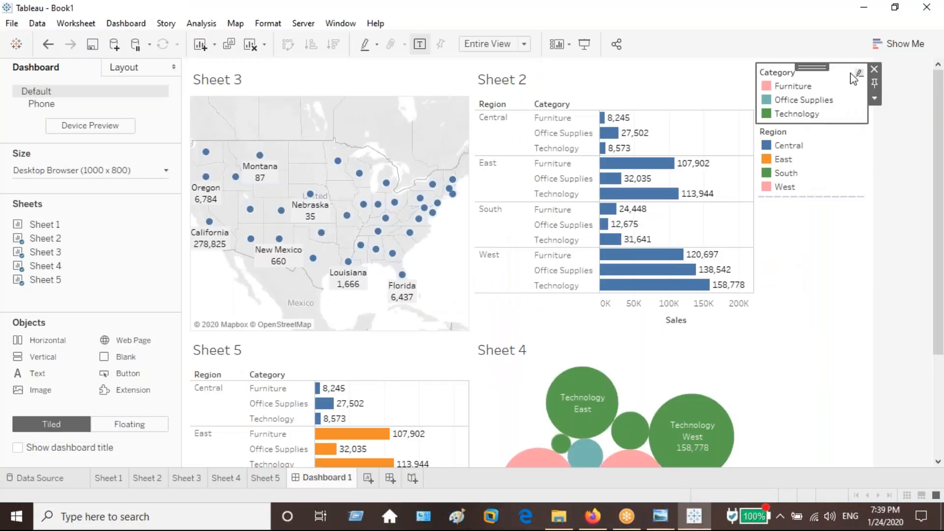
Remove the Category and Region legends from the dashboard and set its height to 700 px.
click(873, 69)
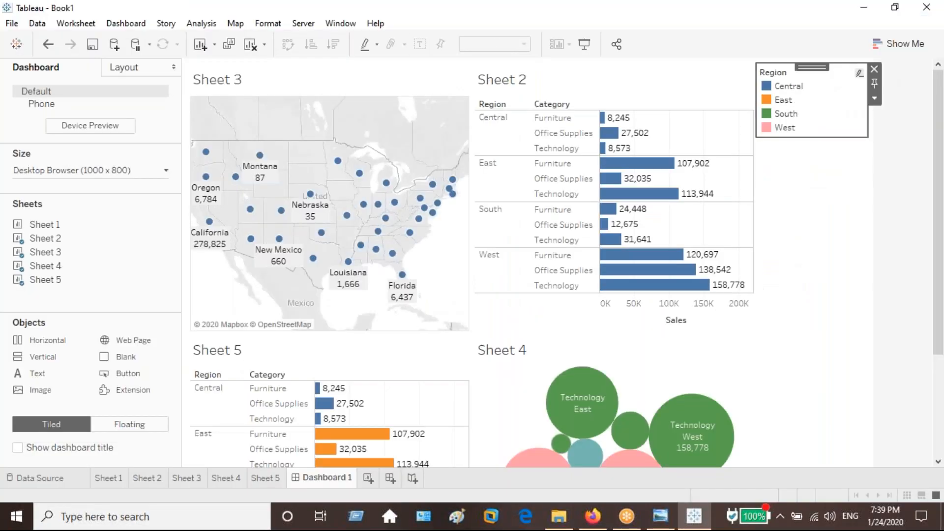
click(874, 69)
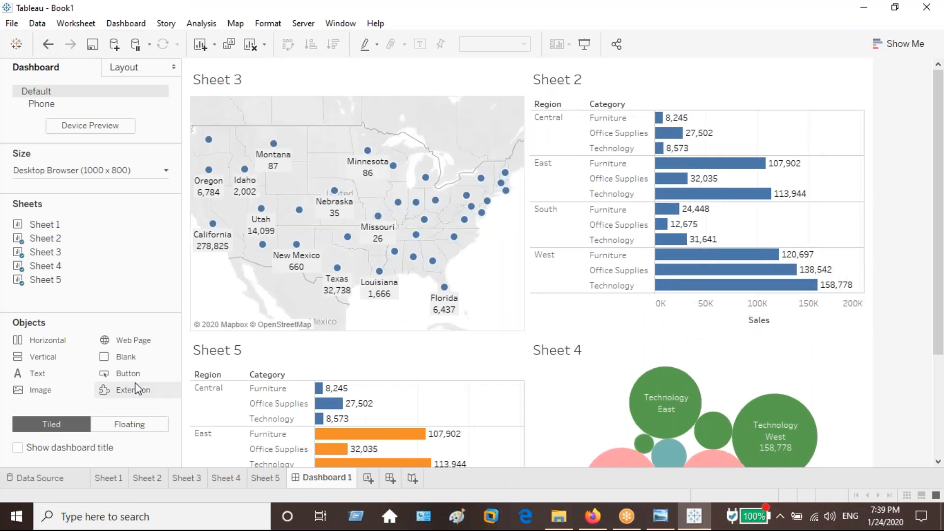
click(168, 169)
click(102, 253)
key(BackSpace)
text(700)
key(Return)
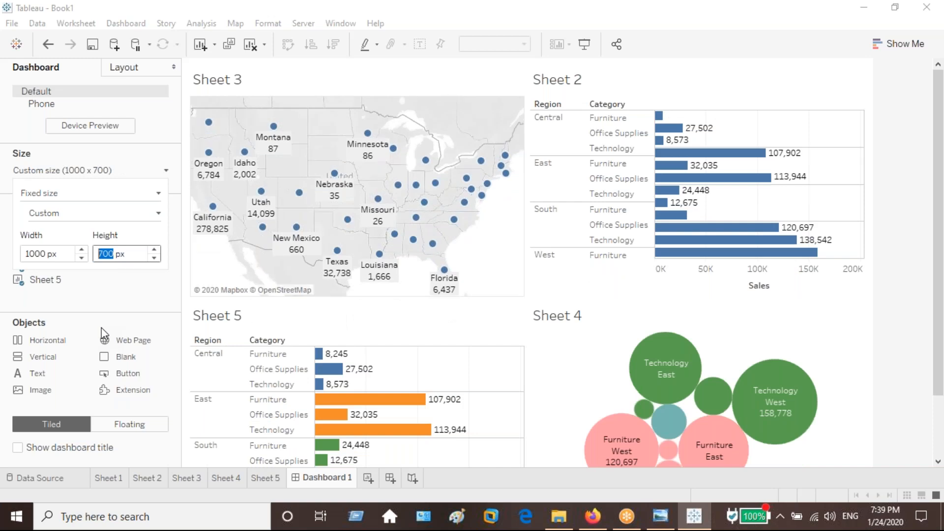
View the finished dashboard in presentation mode.
scroll(31, 257, up, 1)
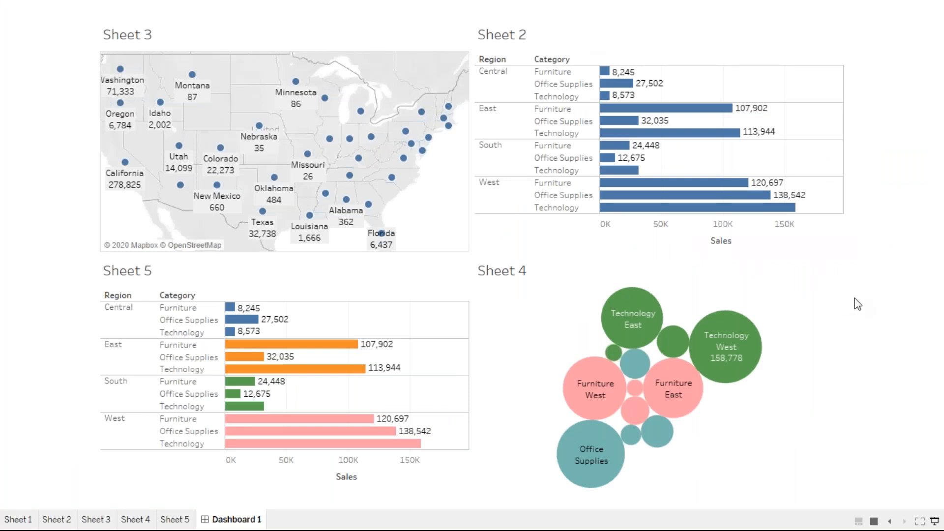
mouse_move(760, 344)
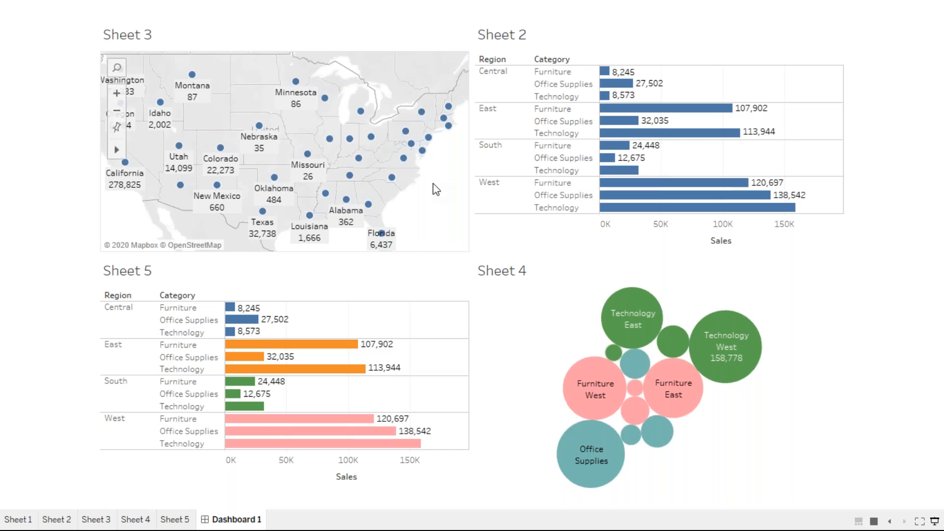
Inspect the mark details on the dashboard's state map, packed bubbles and Sheet 2 bars, and exit presentation mode.
mouse_move(274, 138)
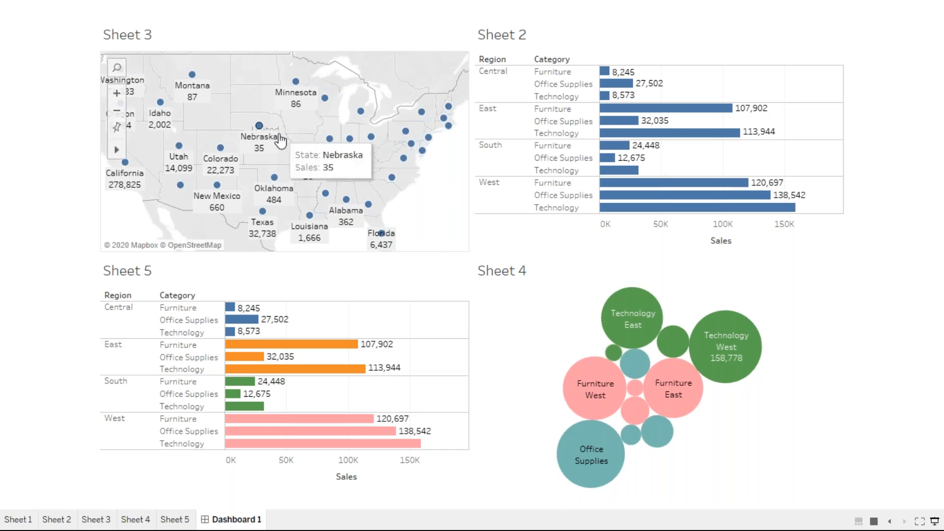
mouse_move(665, 346)
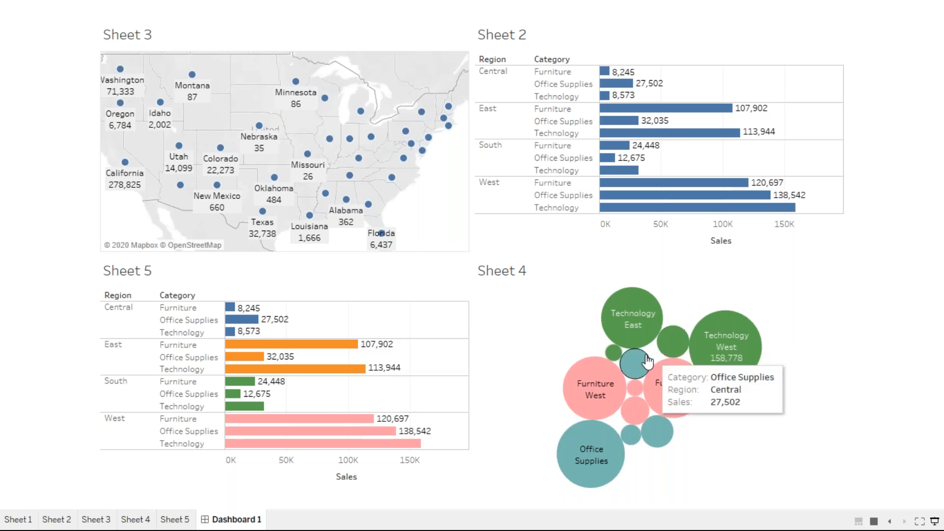
mouse_move(634, 364)
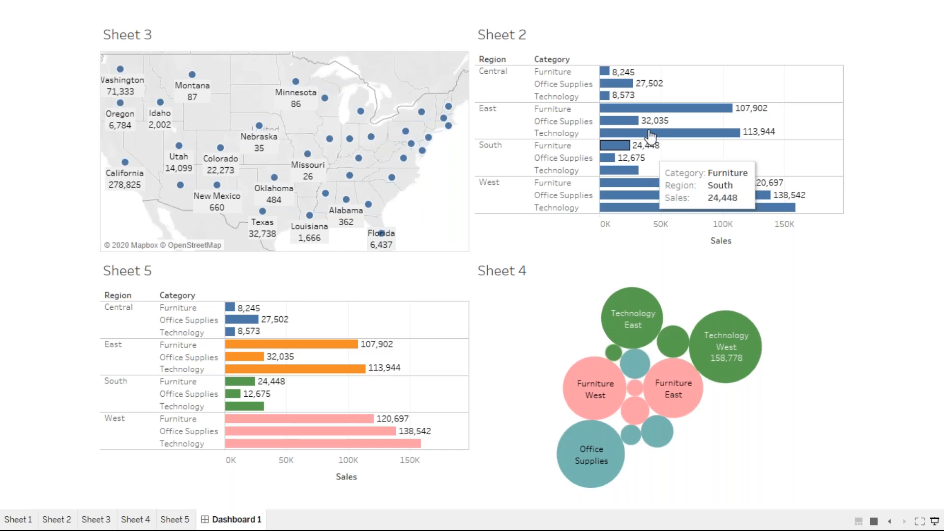
mouse_move(650, 132)
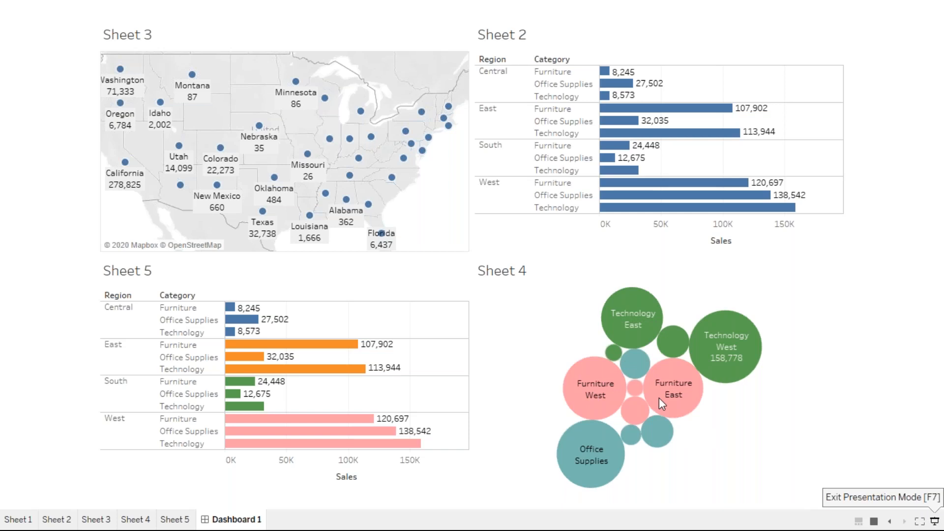
click(933, 518)
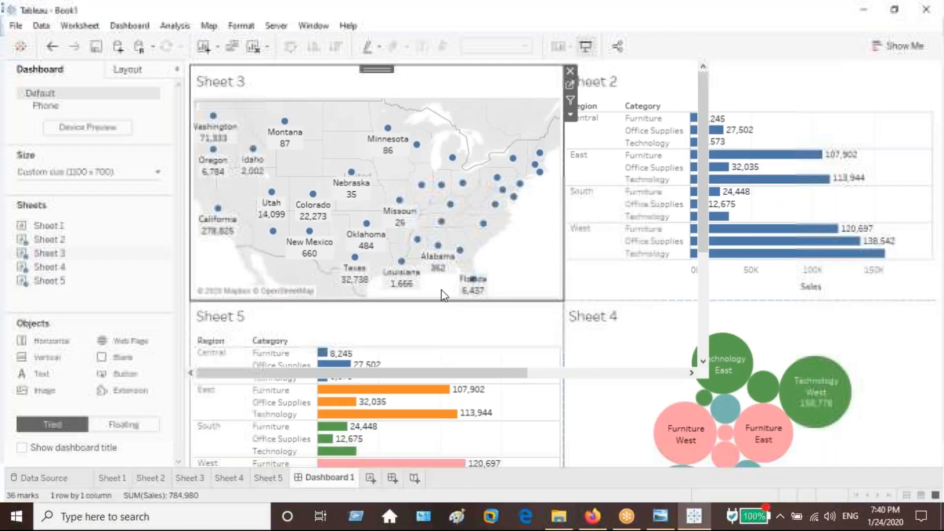
Review the Sheet 5 bar chart and the Sheet 4 packed bubbles, and return to Dashboard 1.
click(268, 478)
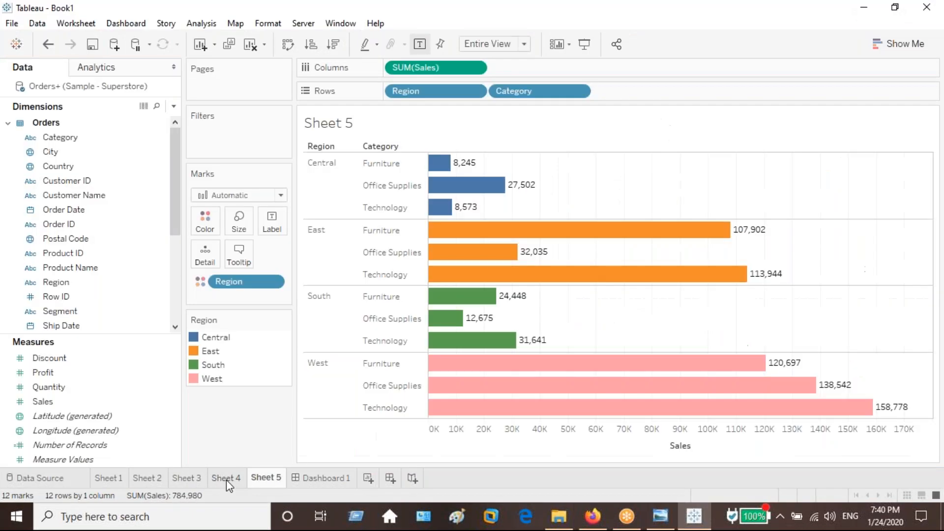
click(196, 478)
click(226, 478)
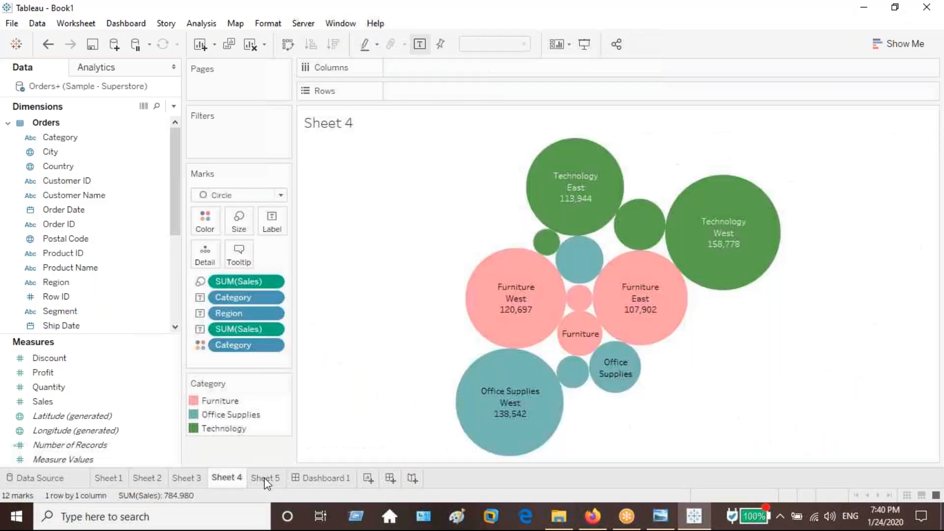
click(265, 478)
click(303, 476)
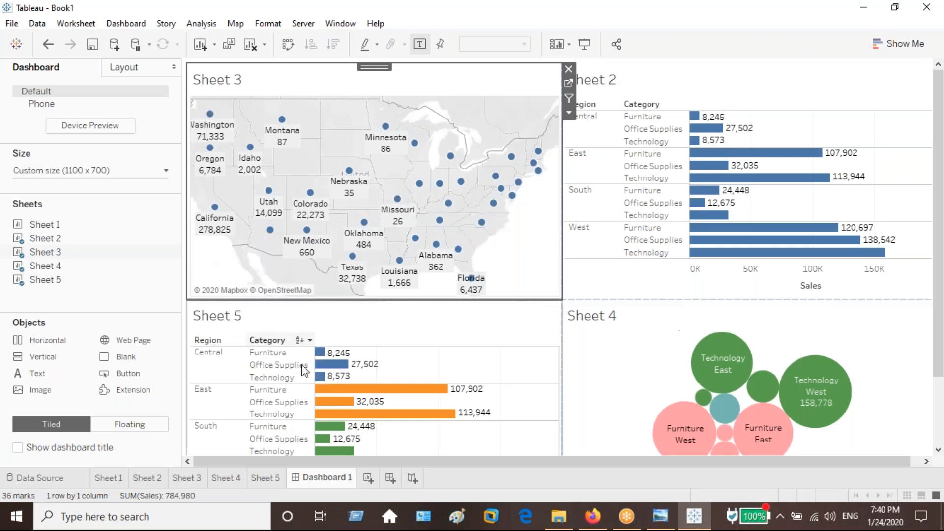
Create a story with Sheet 1, Sheet 2 and Sheet 3 as its first three story points.
click(412, 478)
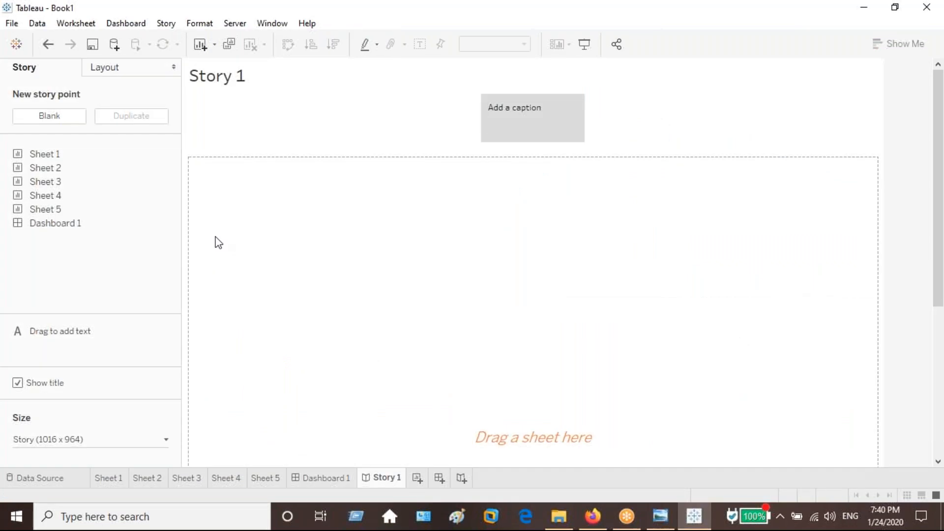
drag(75, 161, 279, 256)
click(55, 117)
drag(54, 169, 275, 236)
click(55, 116)
drag(53, 183, 53, 121)
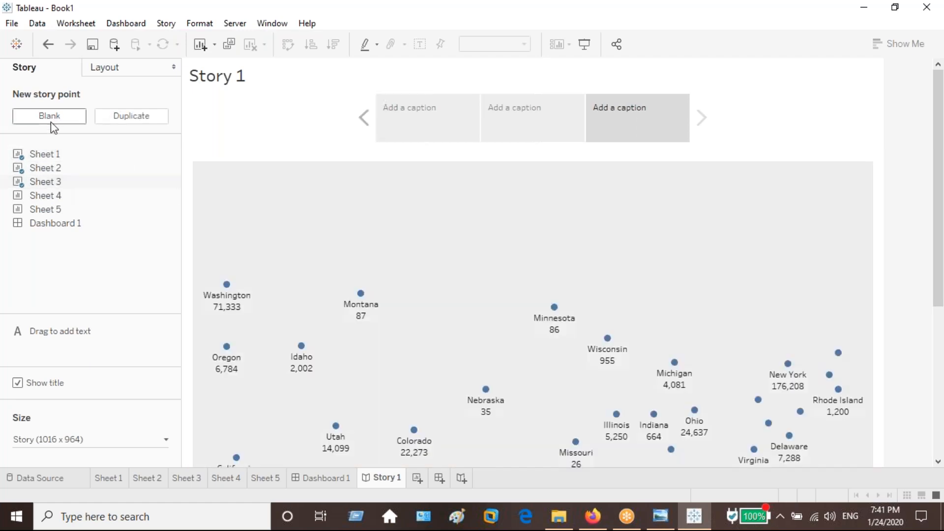
Add three more story points to the story, showing Sheet 4, Sheet 5 and Dashboard 1.
click(52, 121)
drag(52, 195, 87, 128)
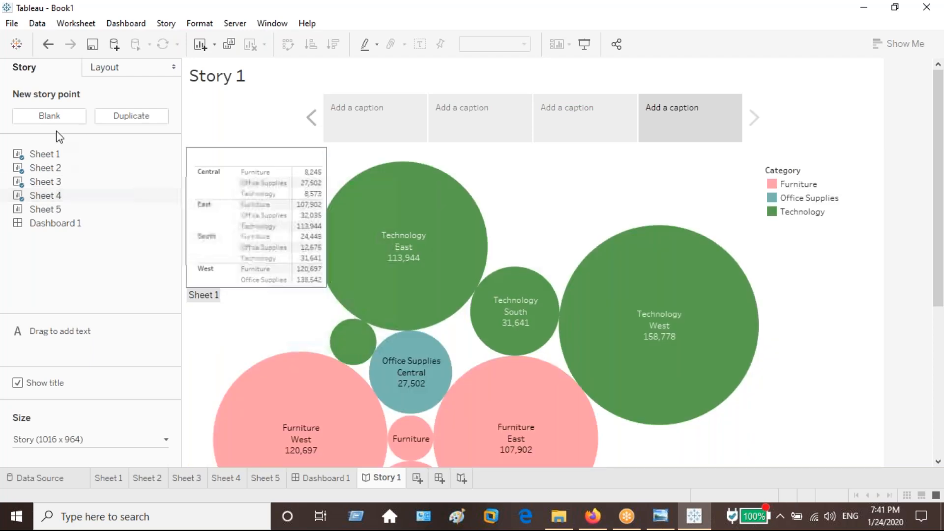
click(49, 116)
drag(62, 209, 47, 119)
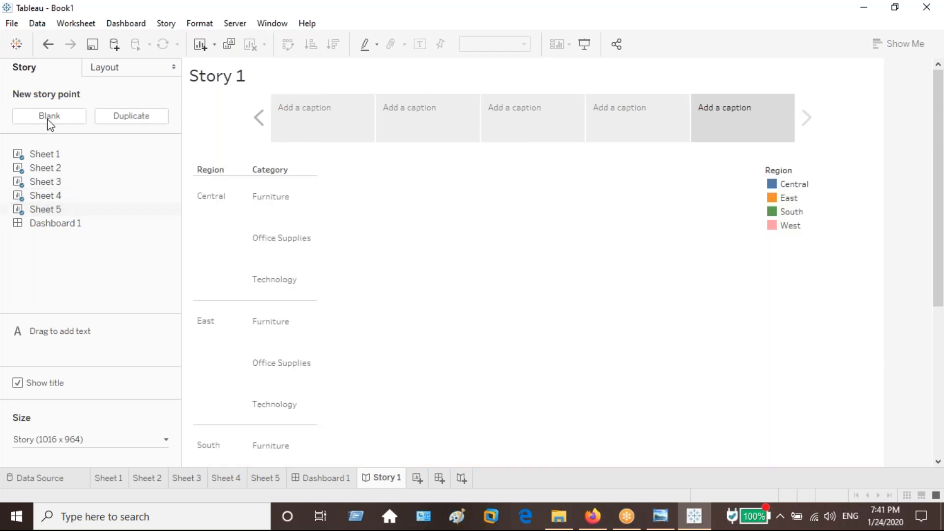
click(50, 116)
drag(78, 223, 552, 219)
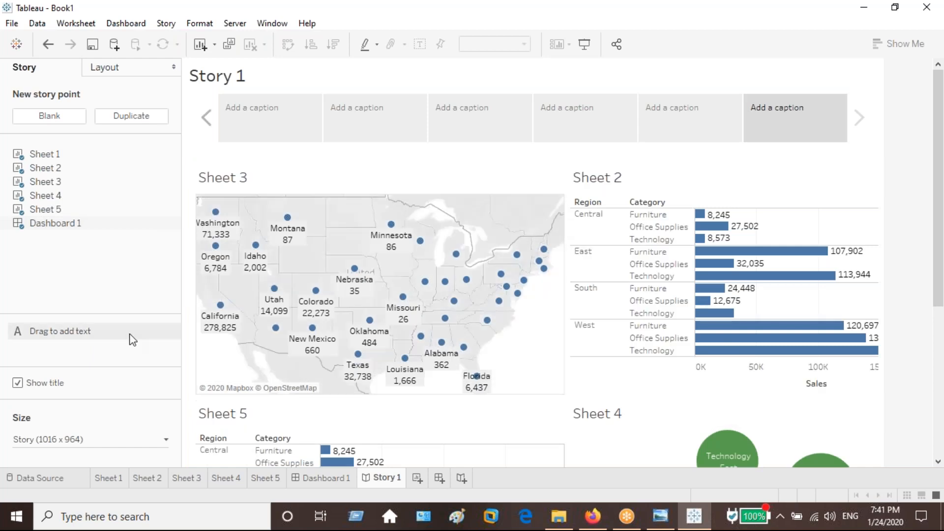
Look over Sheet 4 and Dashboard 1 again, and return to Story 1.
click(226, 477)
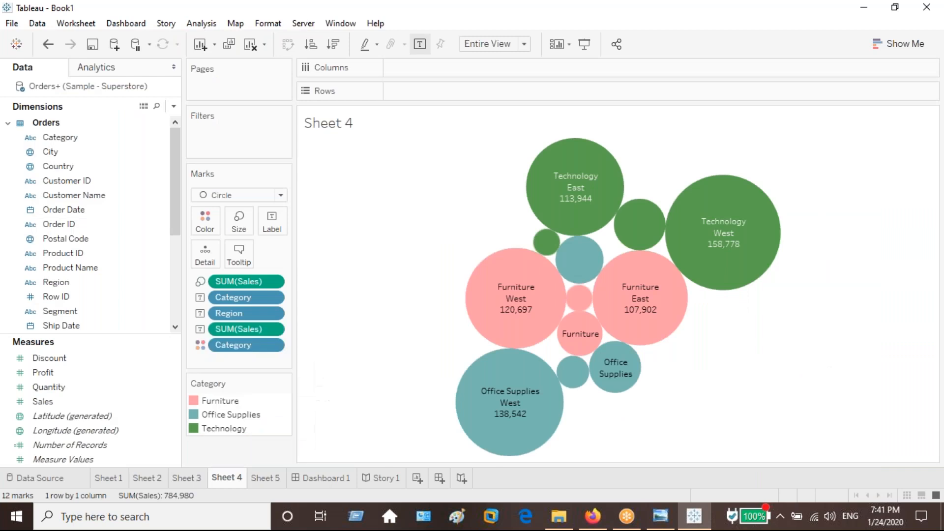
double_click(331, 478)
key(Escape)
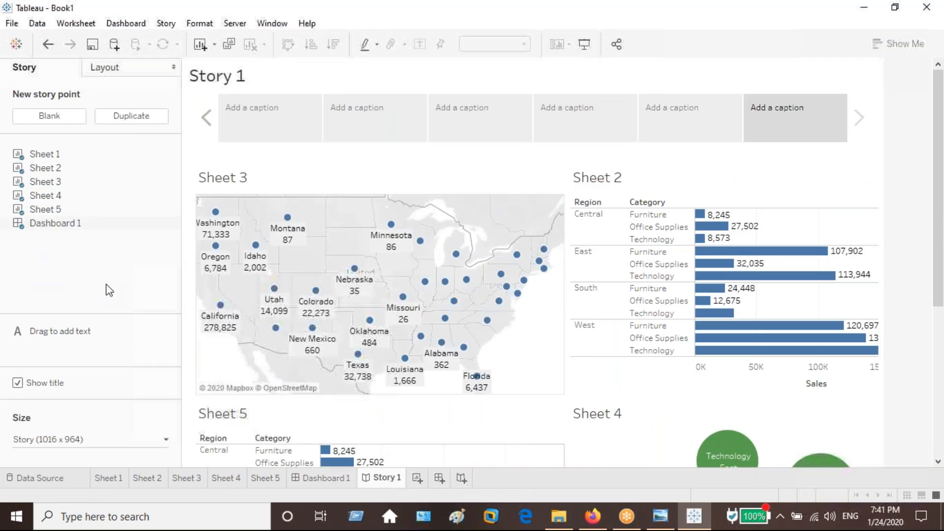
Start sharing the workbook with others.
click(617, 46)
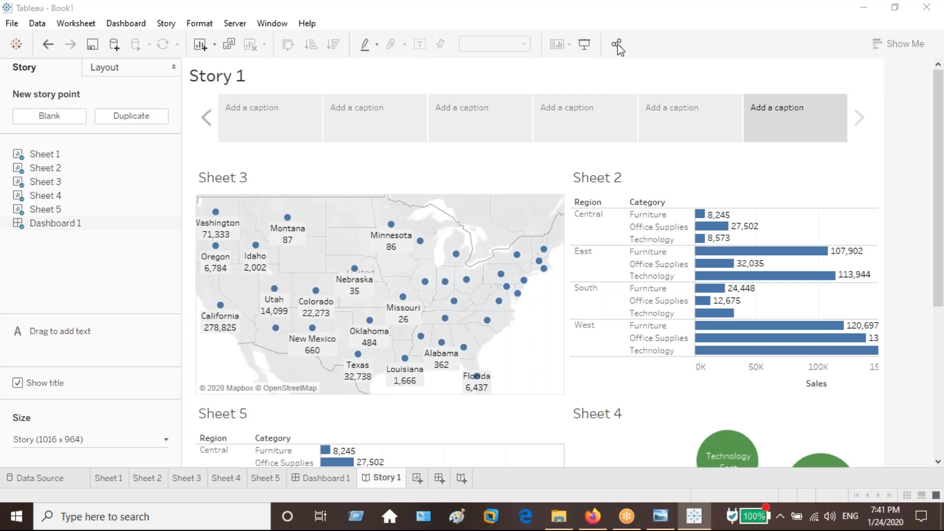
click(461, 217)
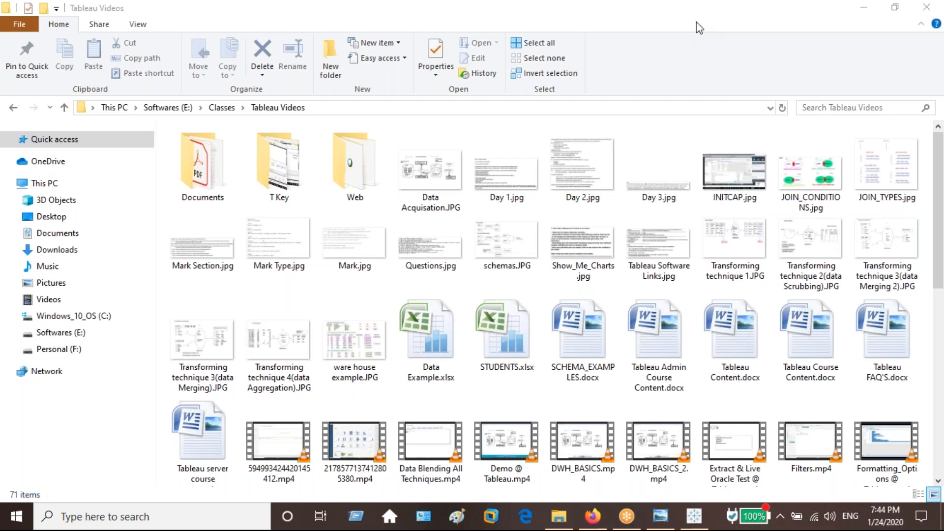
Return to Tableau to review Sheets 5, 4 and 3, and switch to the data acquisition diagram in Windows Photo Viewer.
click(699, 28)
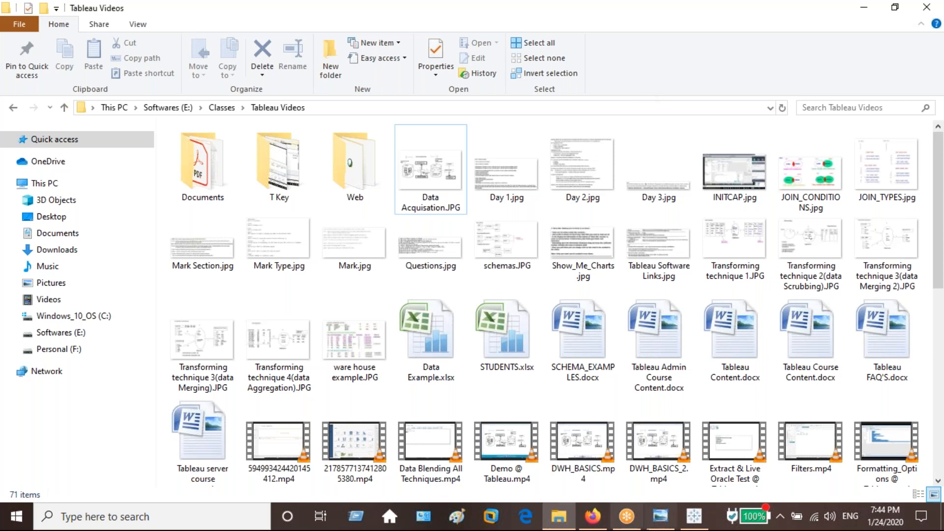
click(694, 516)
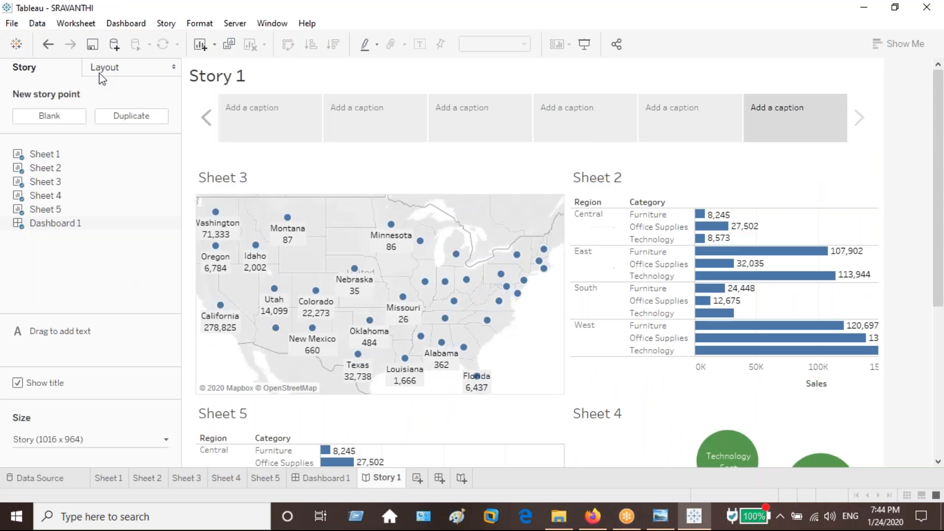
click(275, 480)
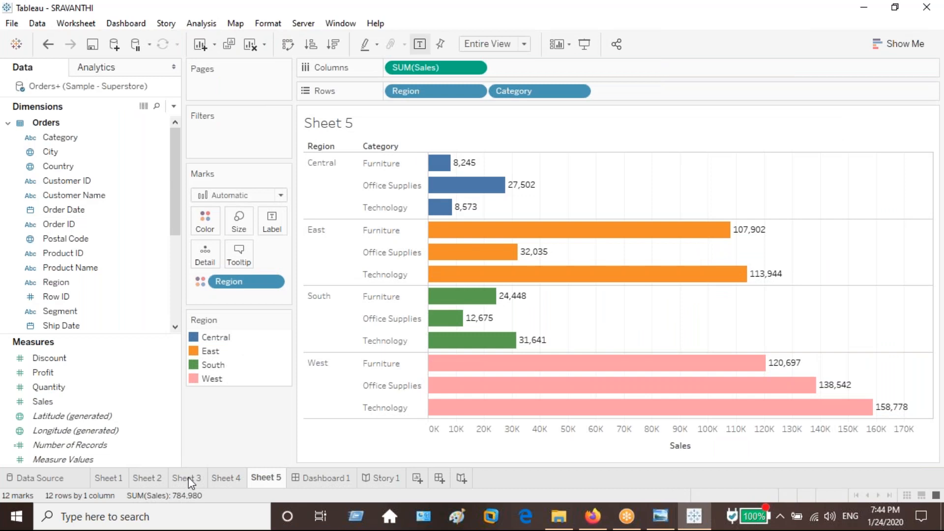
key(ctrl+Page_Up)
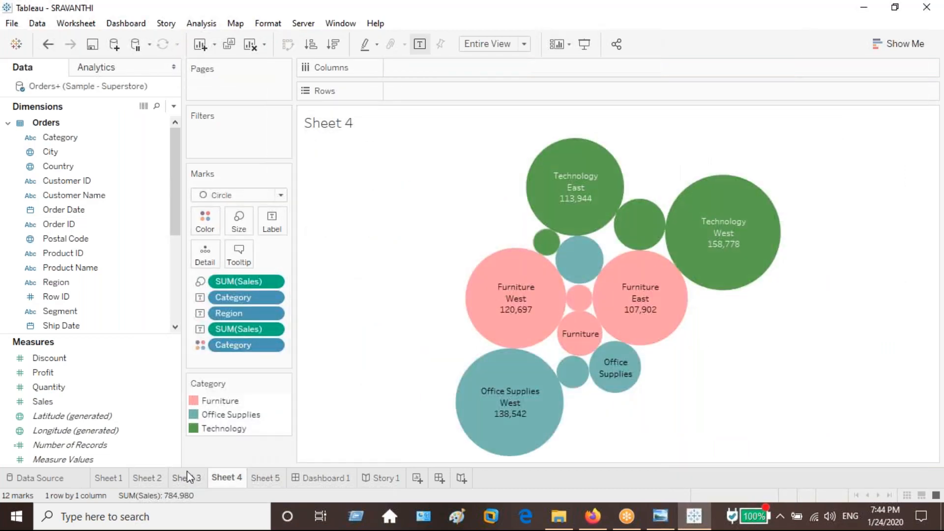
click(187, 473)
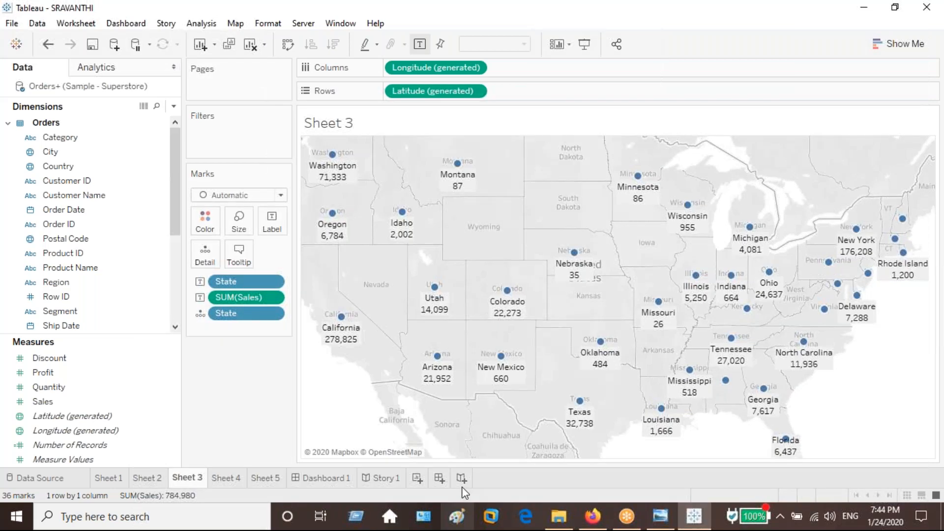
click(689, 521)
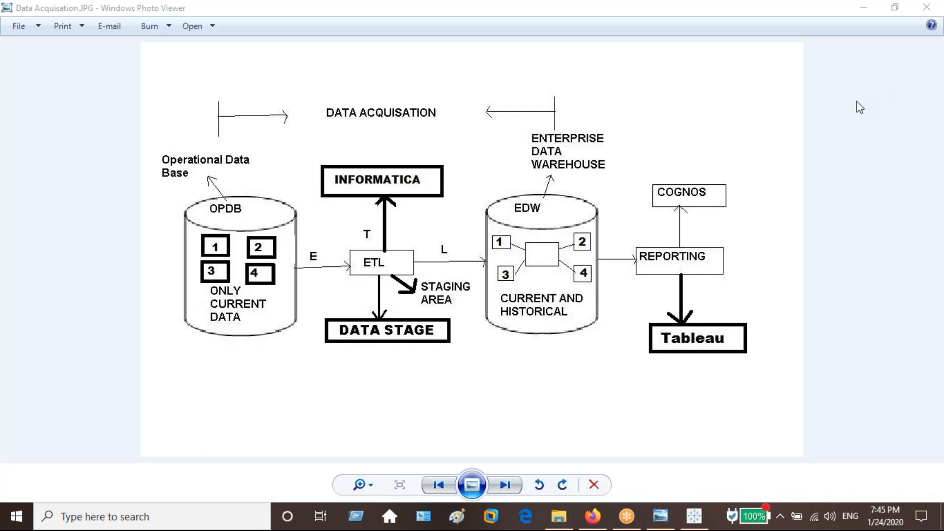